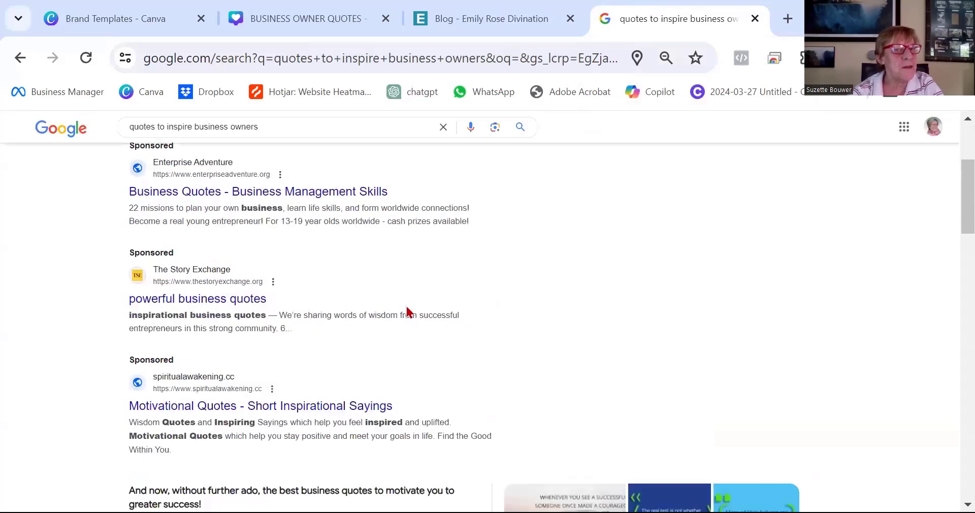
Open the ProjectManager article '30 Best Business Quotes to Inspire Entrepreneurs & Go-Getters' from the search results.
scroll(406, 306, down, 3)
Read through the article's first two quotes and their explanations.
scroll(406, 306, down, 3)
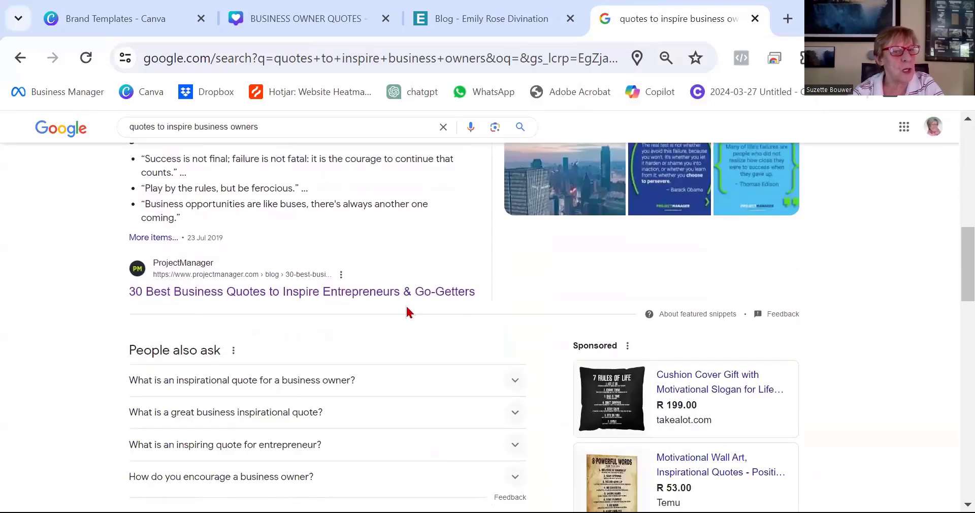
click(405, 293)
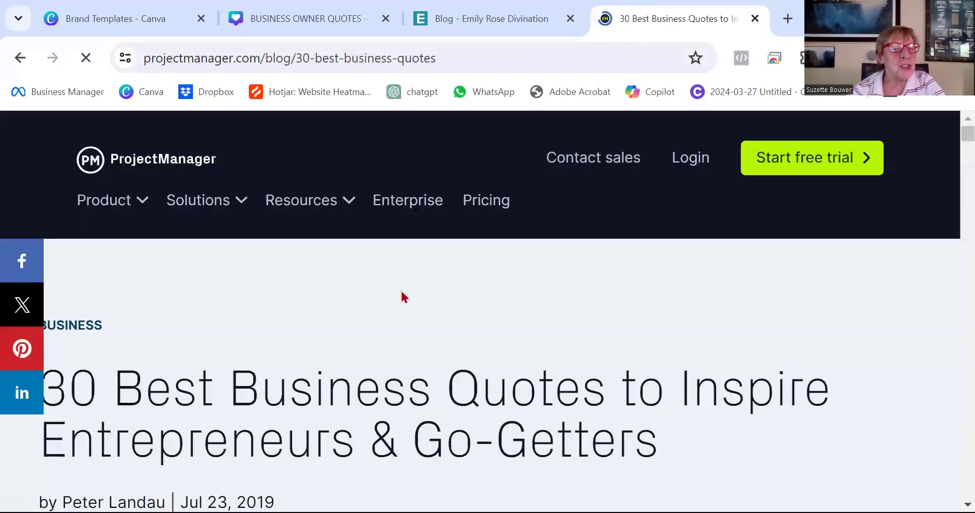
scroll(403, 305, down, 7)
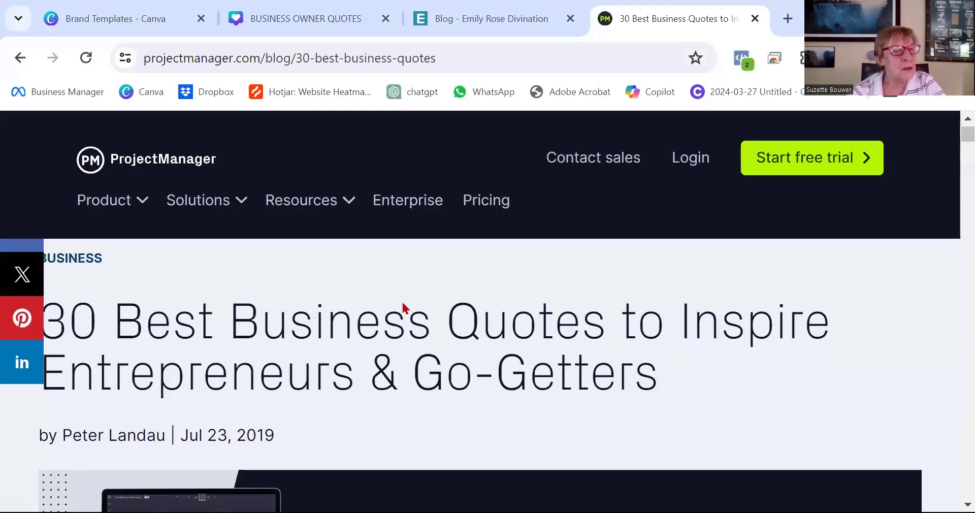
scroll(403, 305, down, 10)
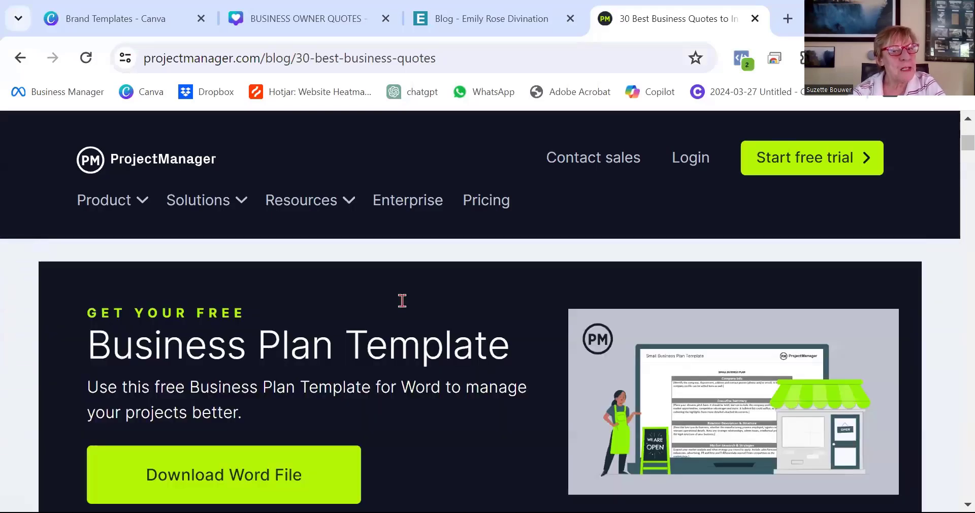
scroll(402, 302, down, 2)
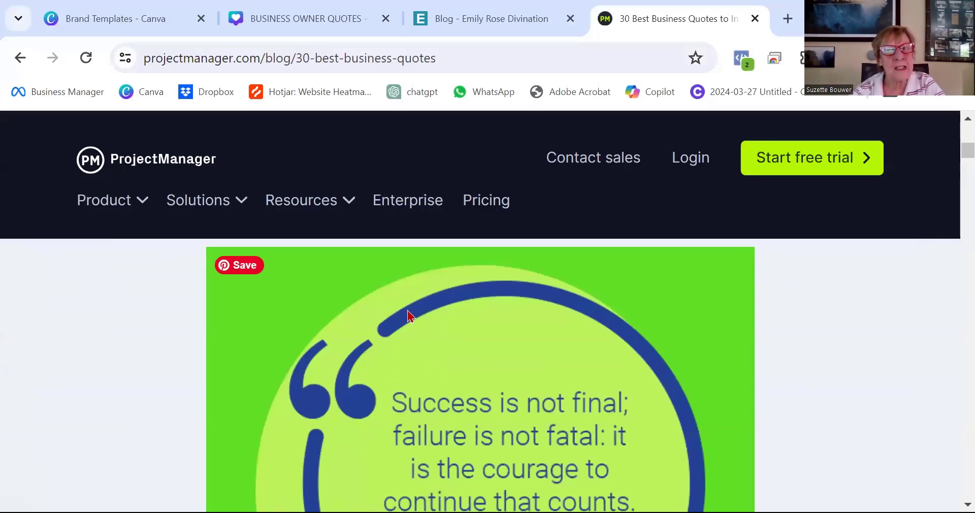
scroll(335, 424, down, 5)
scroll(366, 403, down, 3)
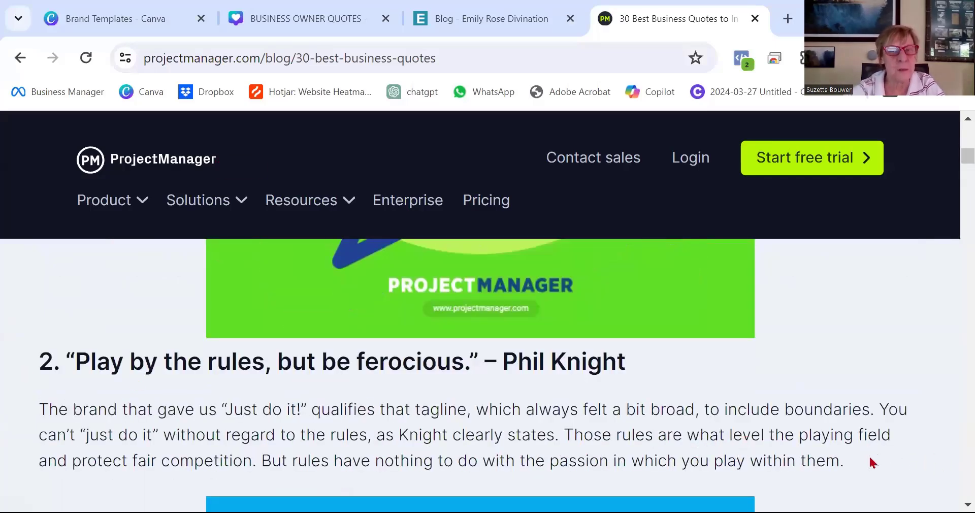
drag(870, 464, 29, 413)
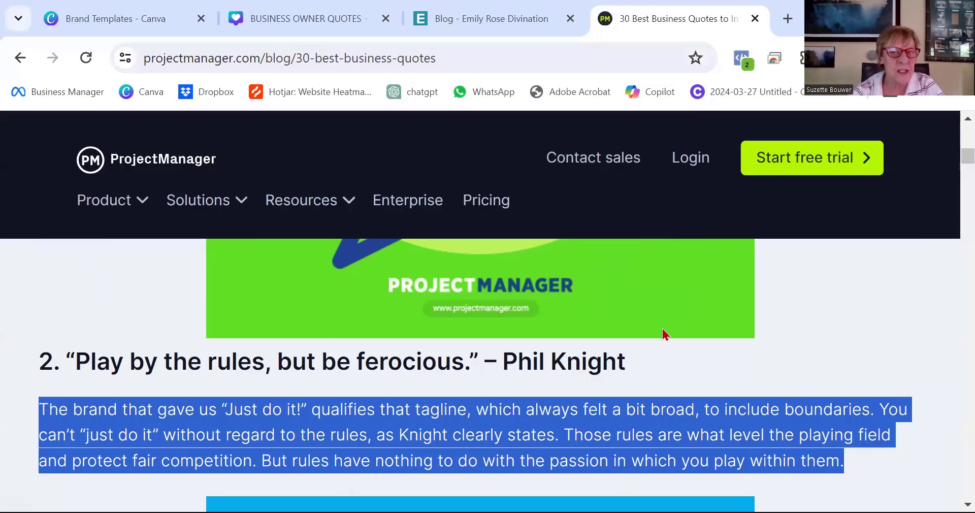
scroll(663, 334, up, 6)
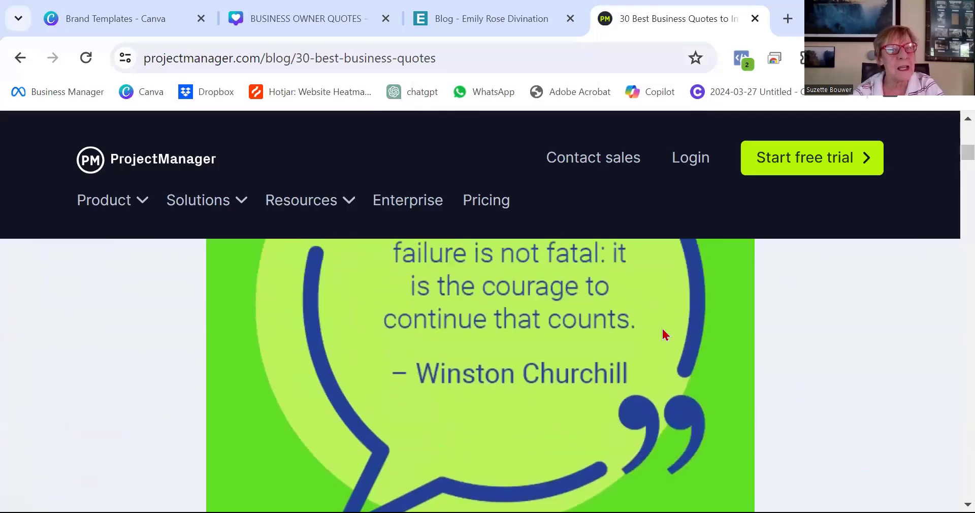
scroll(663, 334, down, 5)
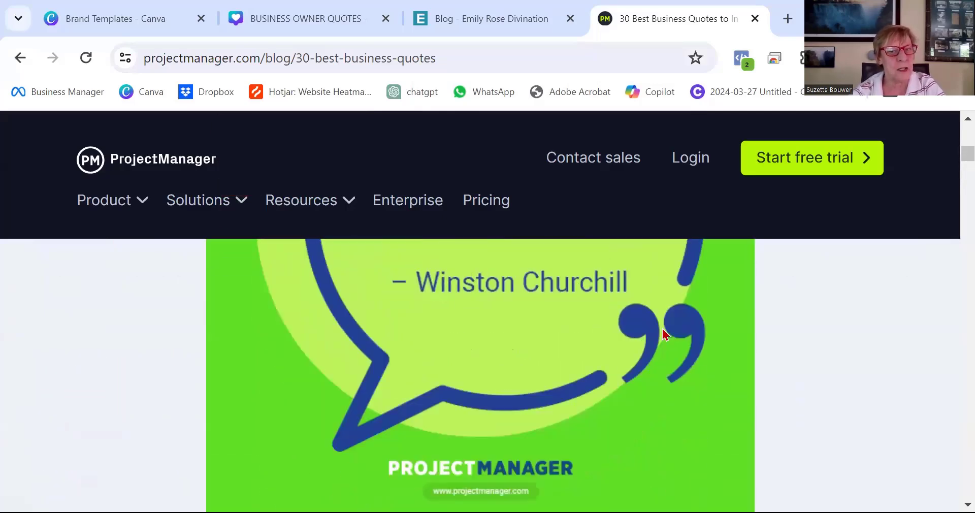
scroll(663, 334, down, 2)
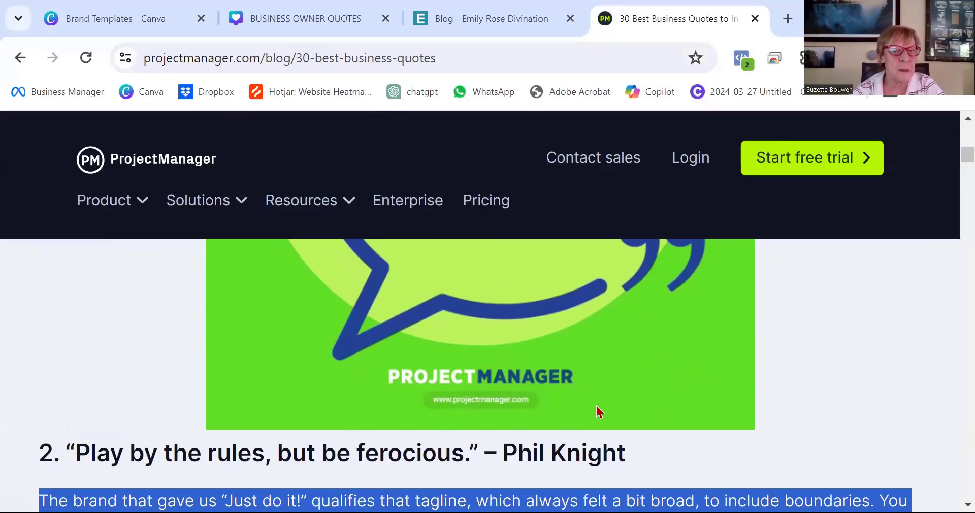
scroll(429, 366, up, 10)
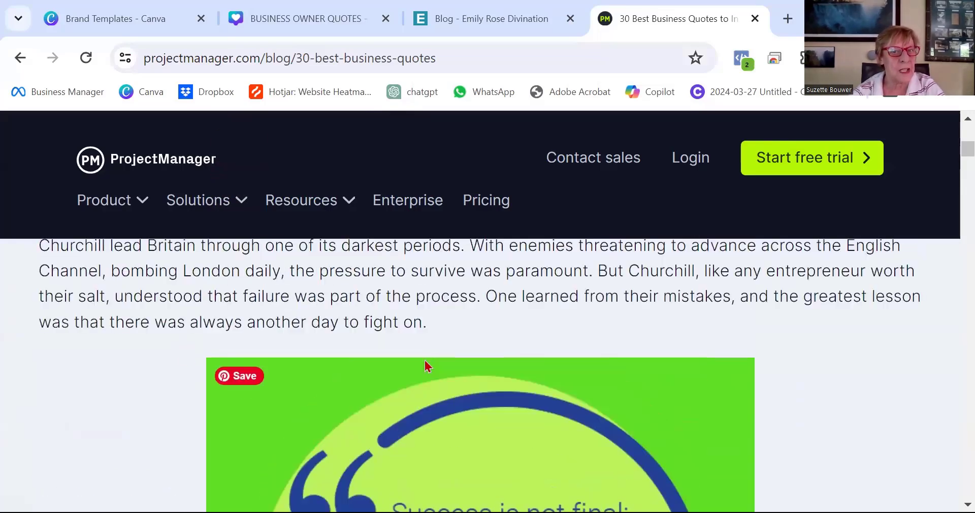
scroll(428, 366, up, 2)
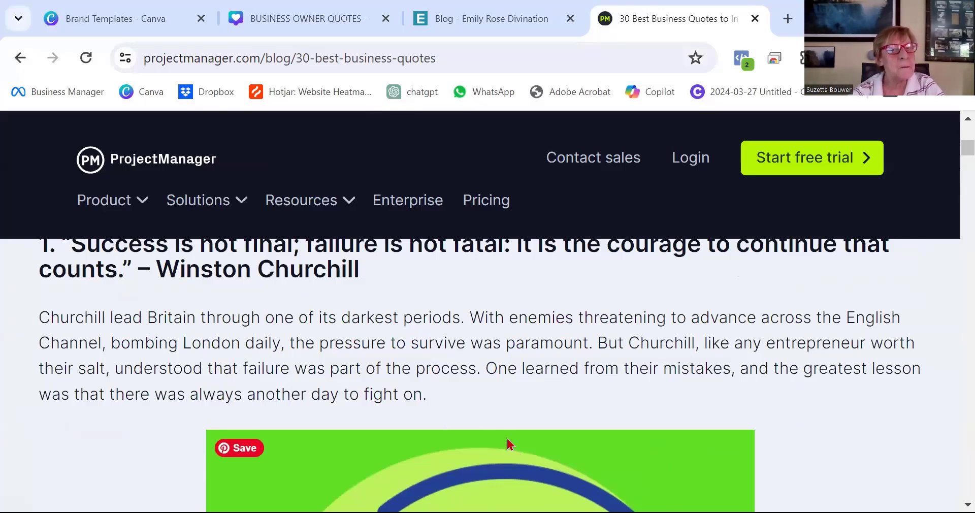
scroll(506, 433, down, 7)
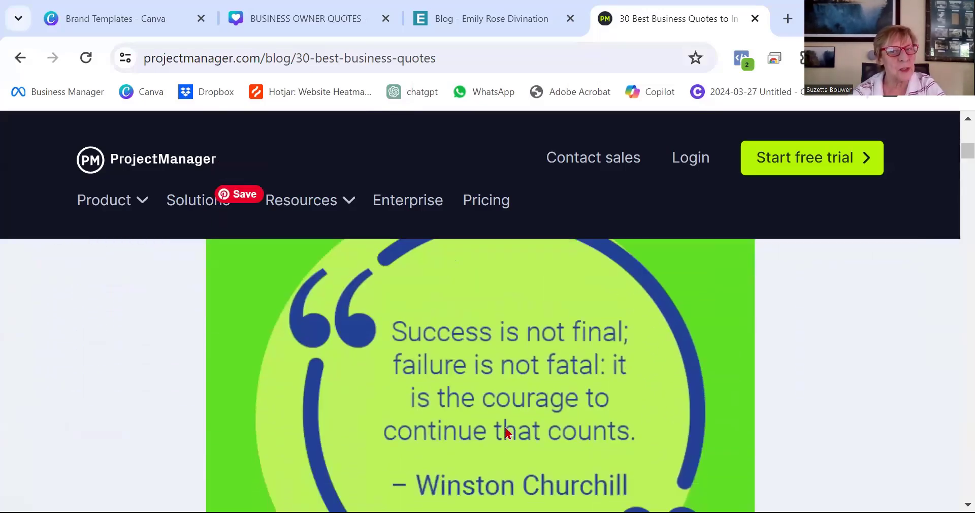
scroll(506, 432, down, 6)
Copy the explanation paragraph under quote 2, 'Play by the rules, but be ferocious.'.
triple_click(507, 433)
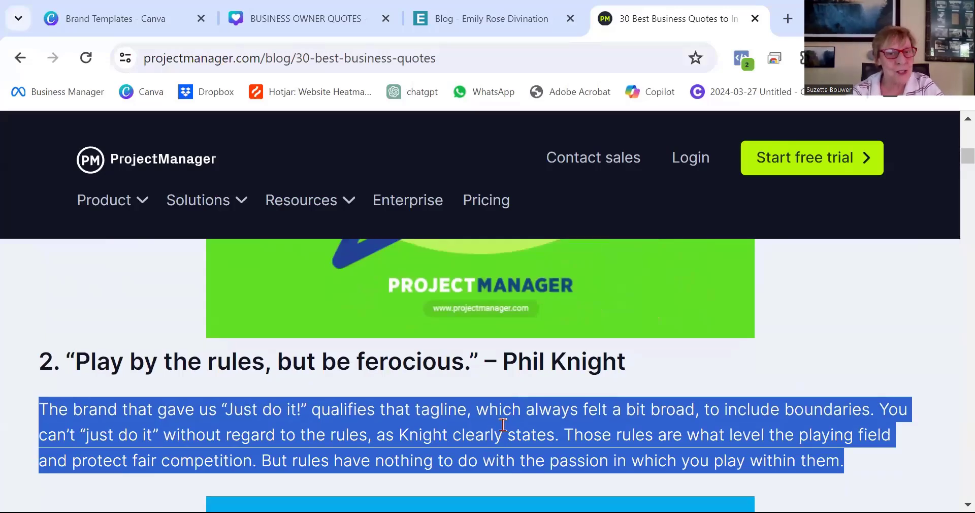
click(67, 360)
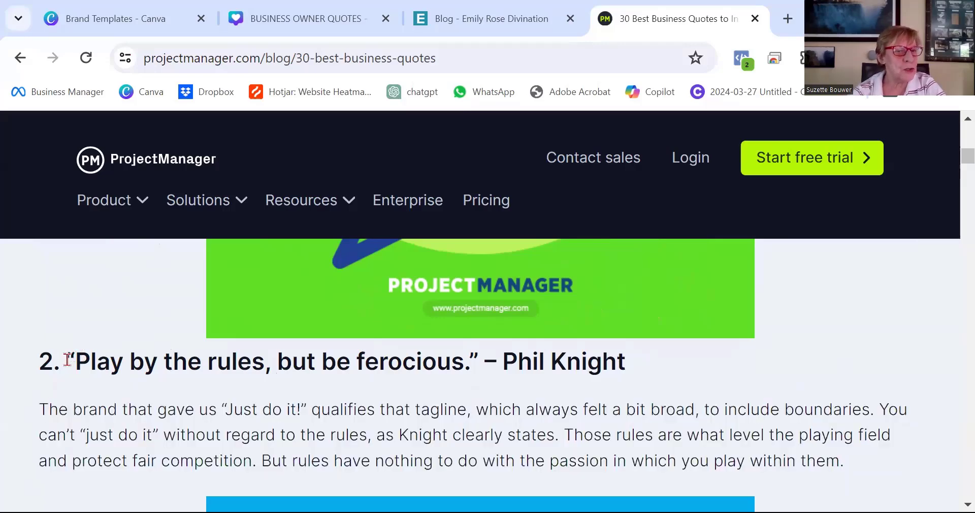
drag(67, 360, 682, 363)
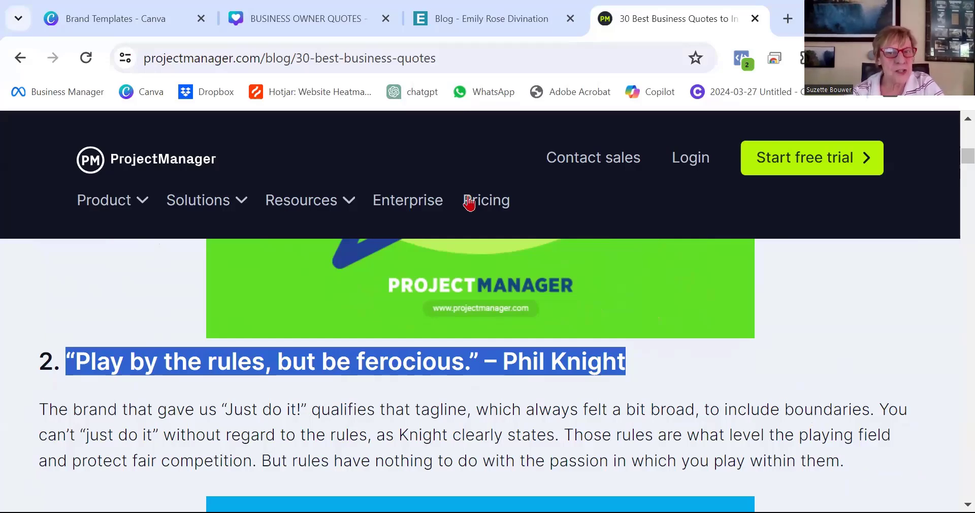
click(890, 457)
drag(858, 466, 37, 407)
right_click(101, 428)
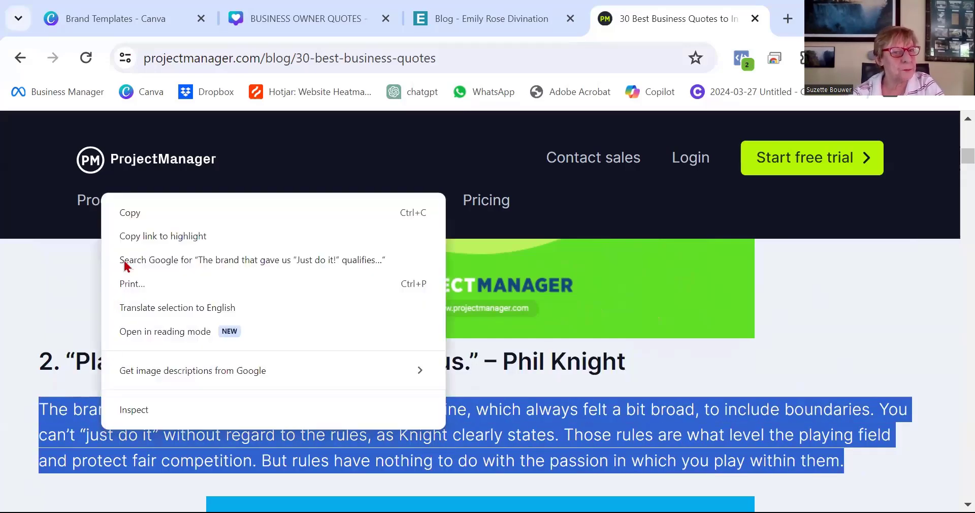
click(135, 212)
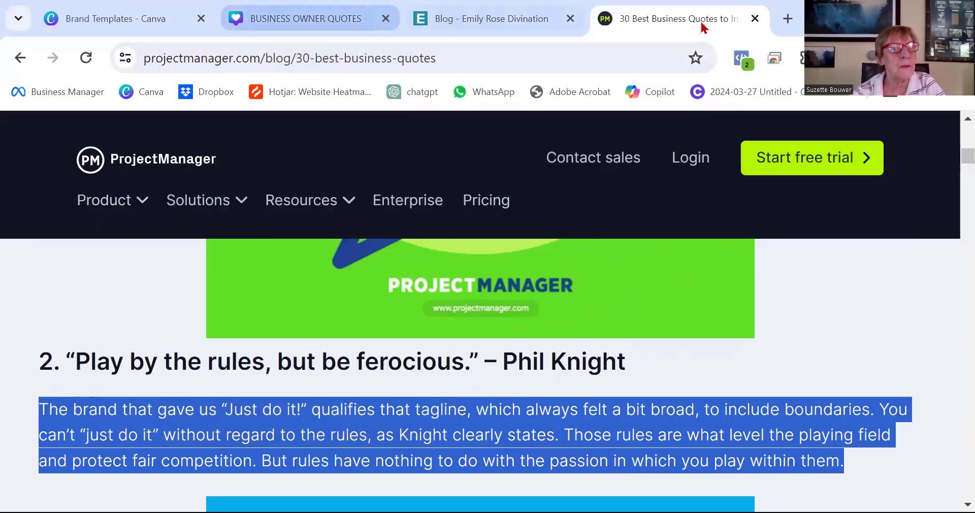
Open ChatGPT in a new tab and send 'CREATE A UNIQUE SHORT CAPTION USING THIS IDEA' followed by the copied paragraph.
click(788, 18)
click(414, 91)
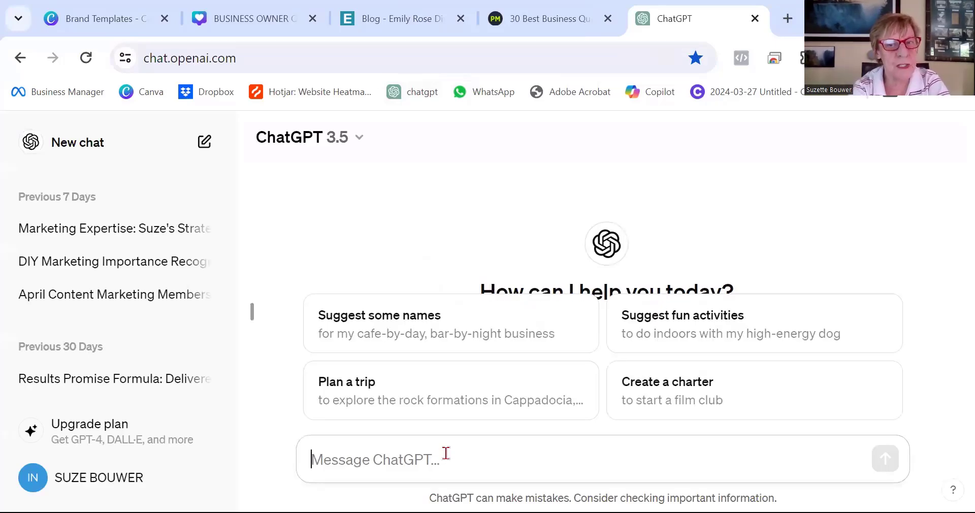
key(ctrl+v)
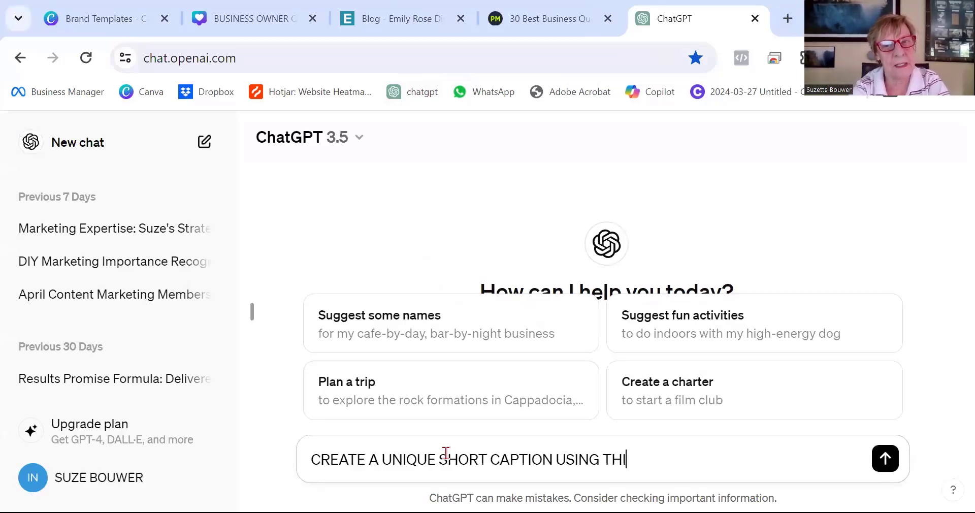
text(S IDEA)
right_click(729, 459)
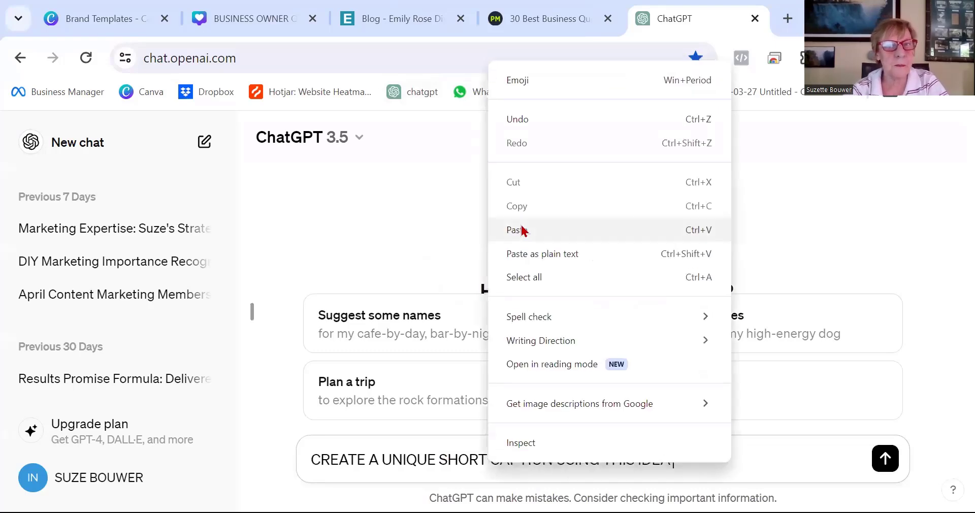
key(ctrl+v)
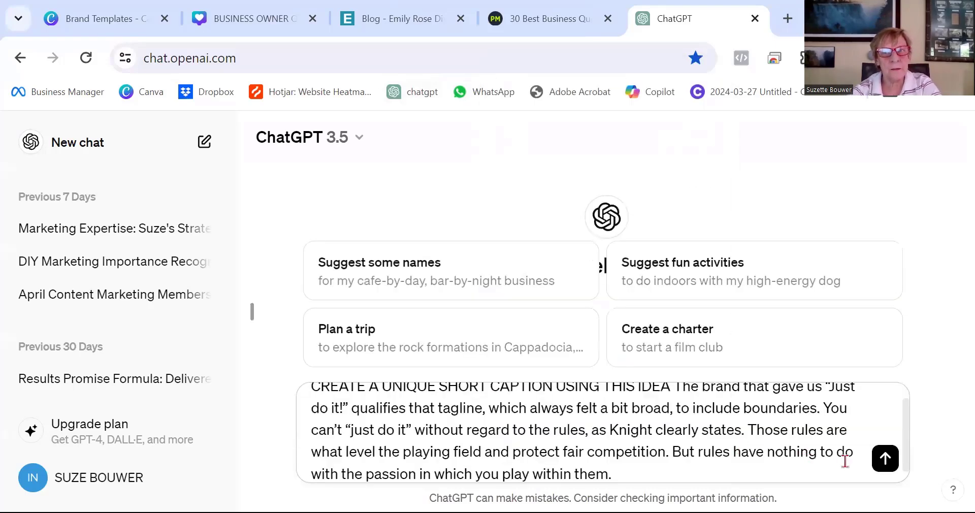
click(885, 459)
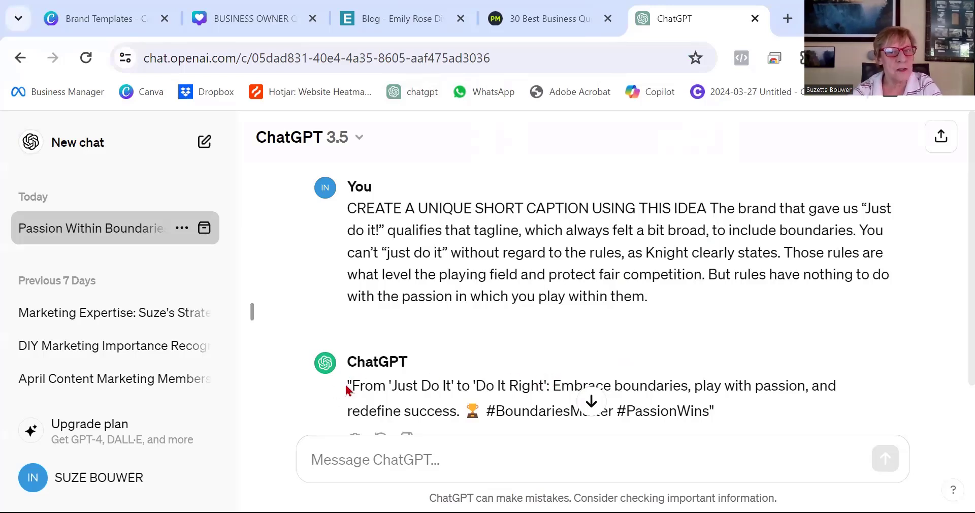
Copy the caption sentence from ChatGPT's reply.
drag(346, 390, 468, 401)
right_click(435, 400)
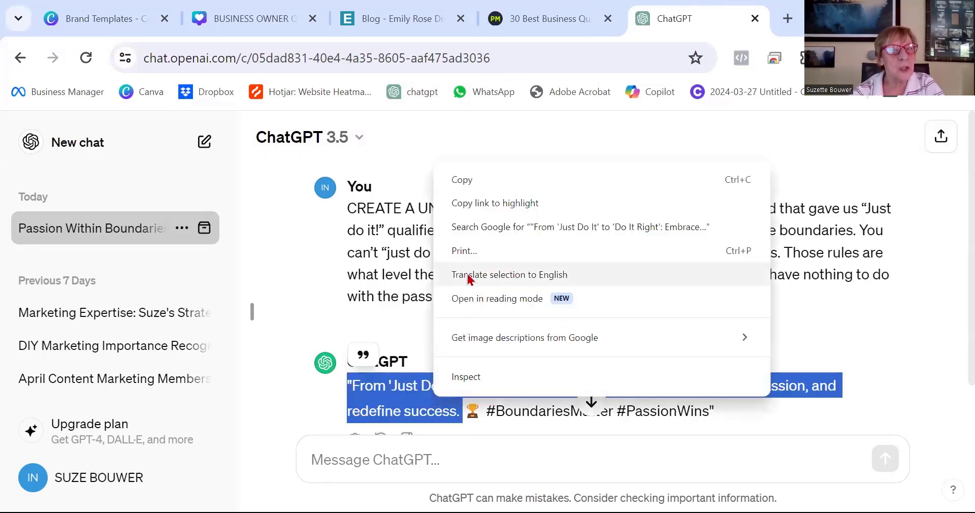
click(468, 181)
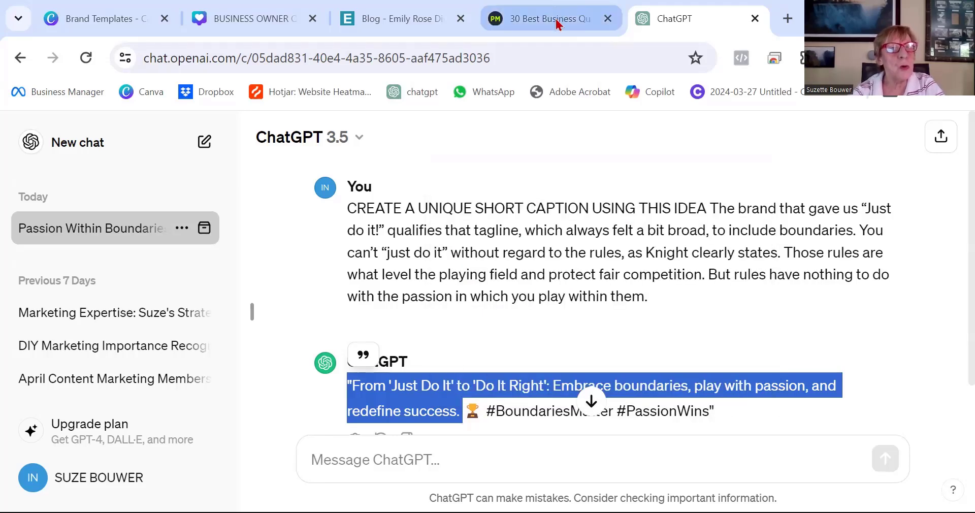
Close the ChatGPT tab and the ProjectManager article tab.
click(561, 33)
scroll(703, 337, up, 8)
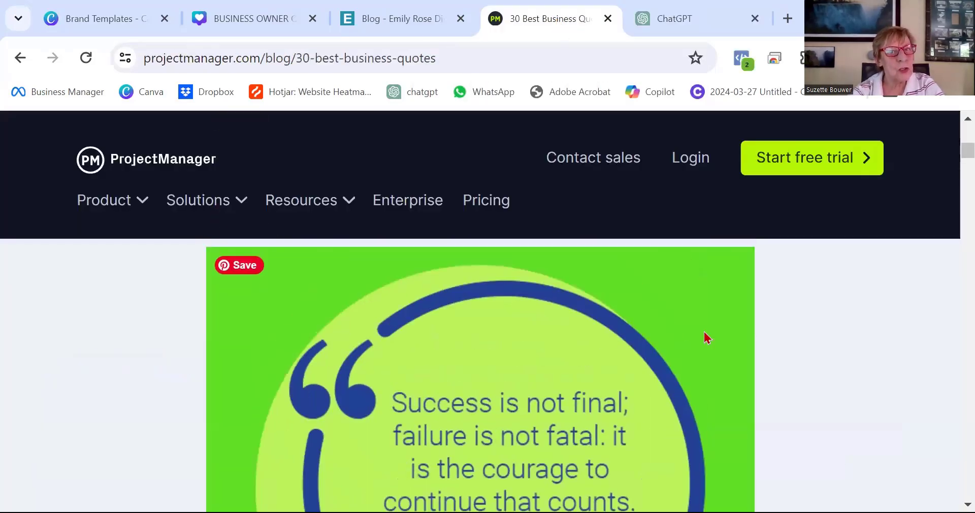
scroll(705, 337, down, 8)
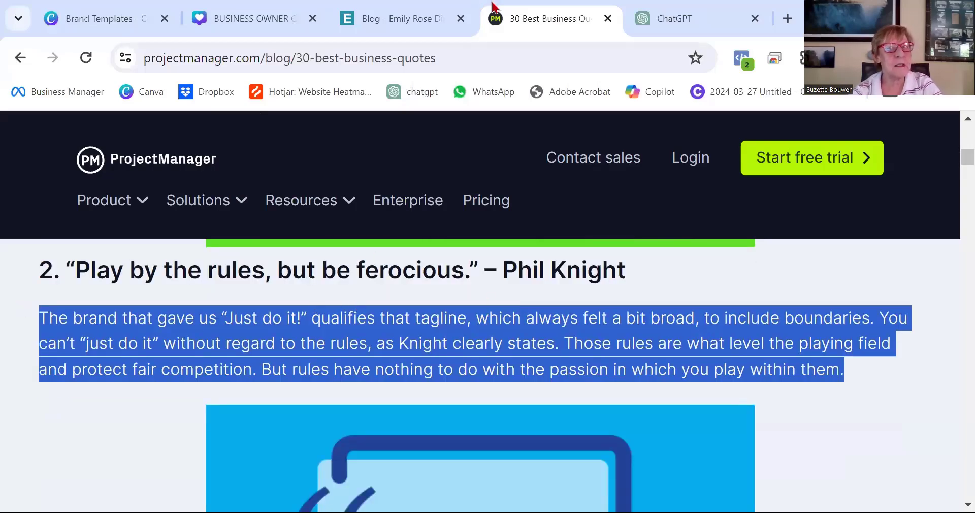
mouse_move(759, 23)
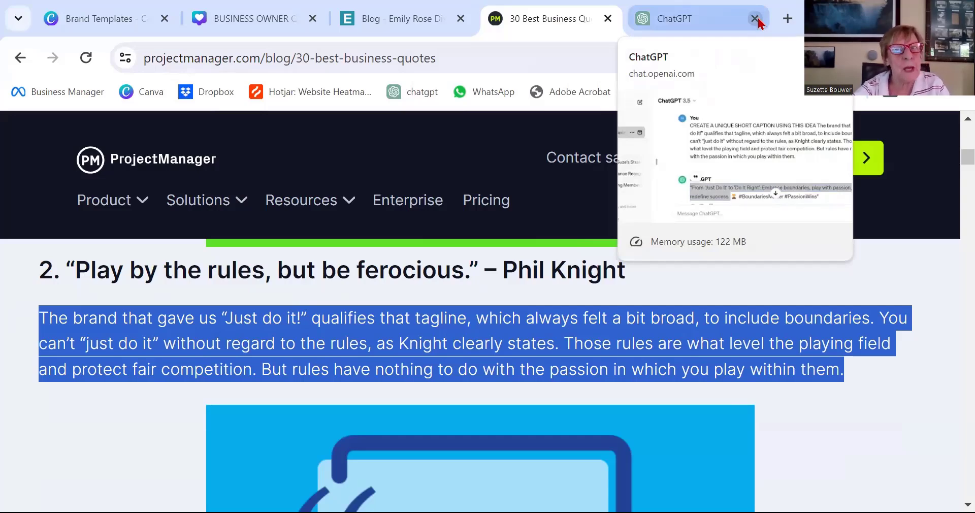
click(689, 22)
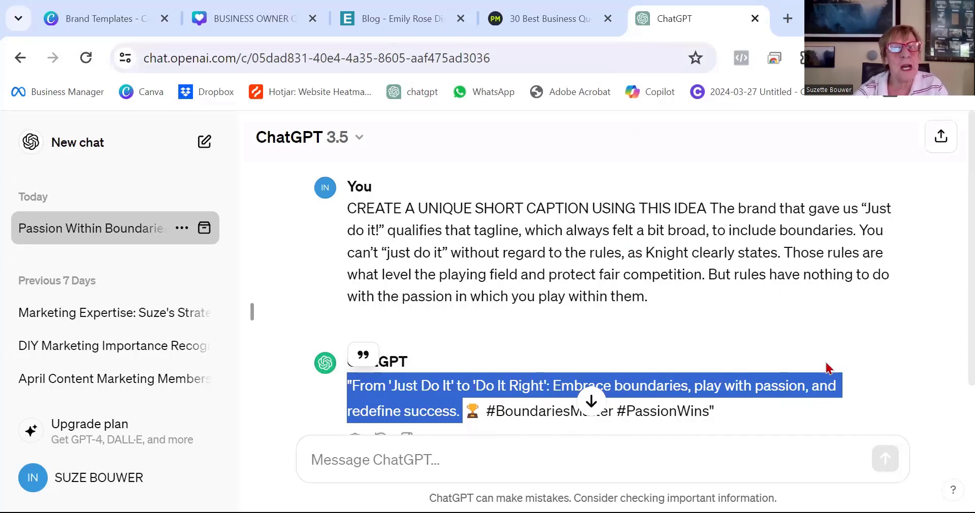
click(754, 20)
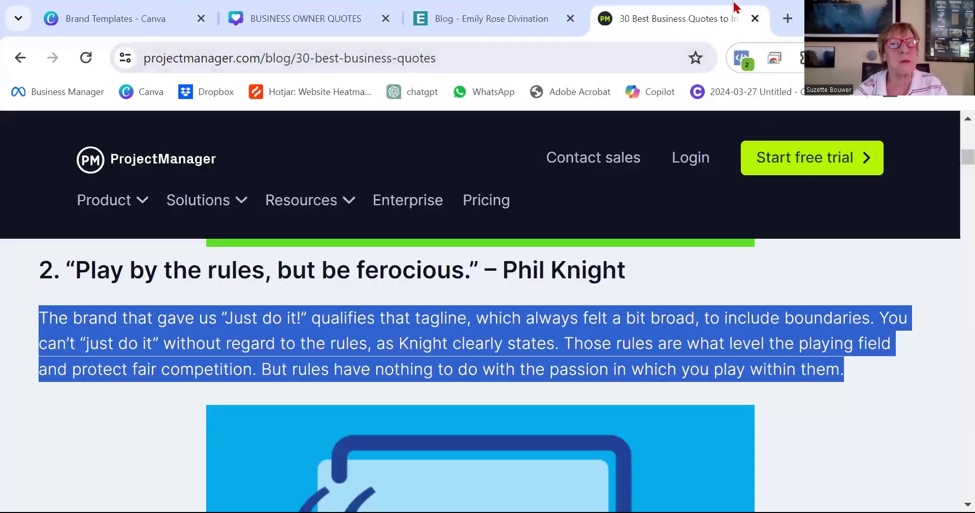
click(755, 19)
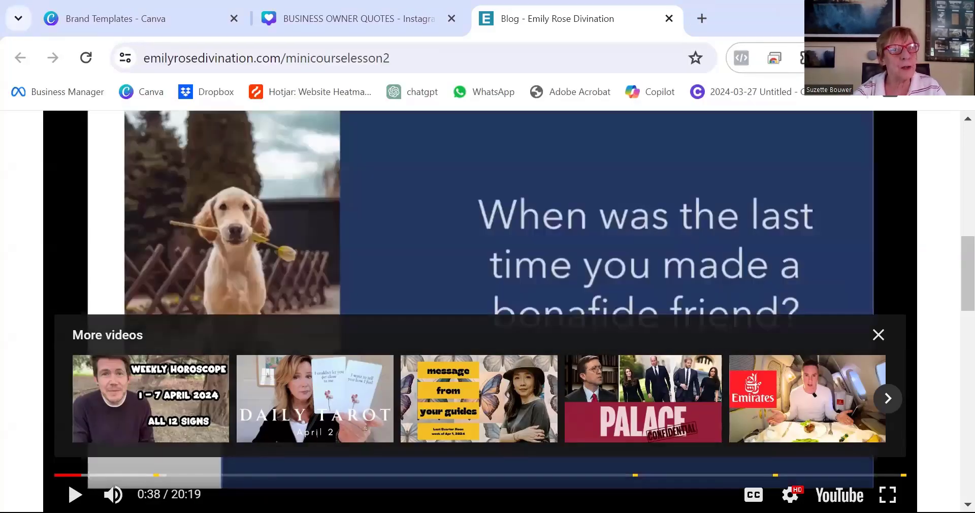
Switch to Canva and create a new blank Instagram Post design.
click(127, 18)
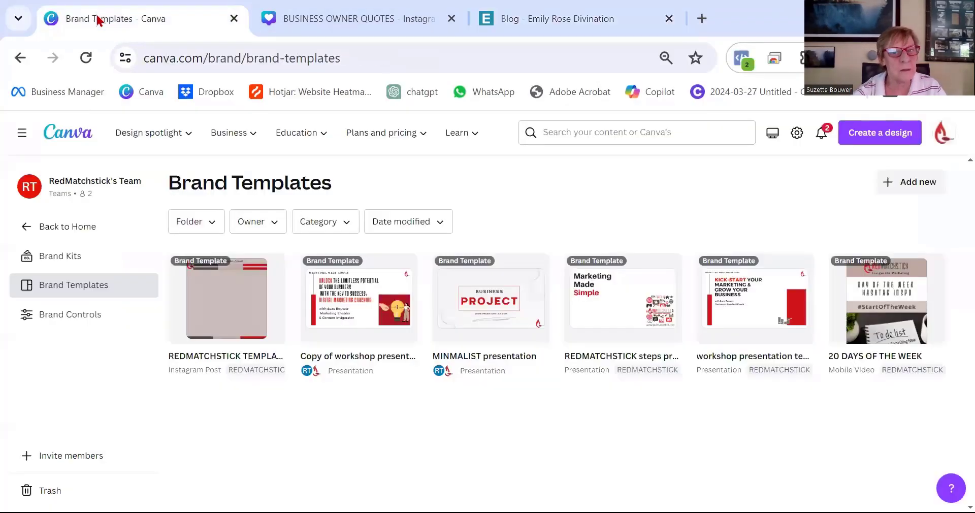
click(67, 260)
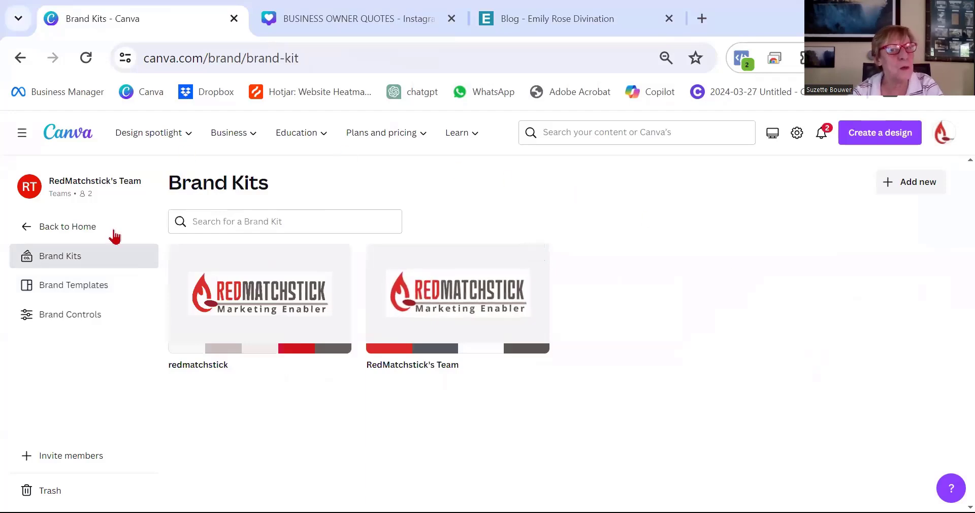
click(79, 288)
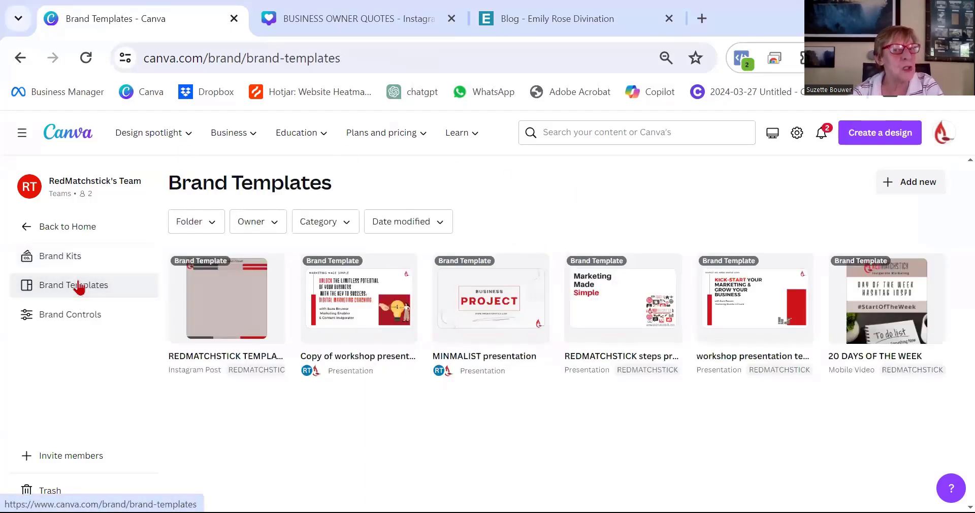
click(64, 136)
click(241, 370)
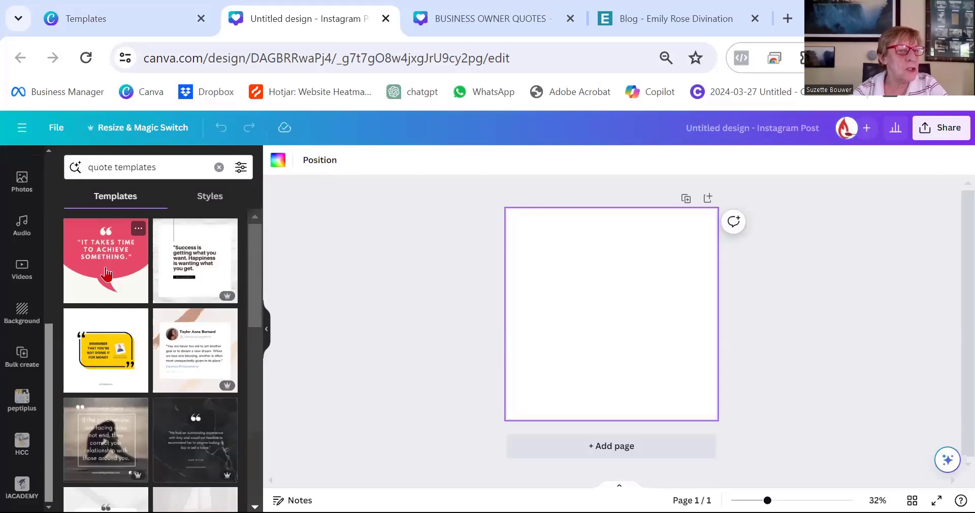
Apply the yellow quote template to the blank Instagram post and inspect its image and text elements.
click(105, 351)
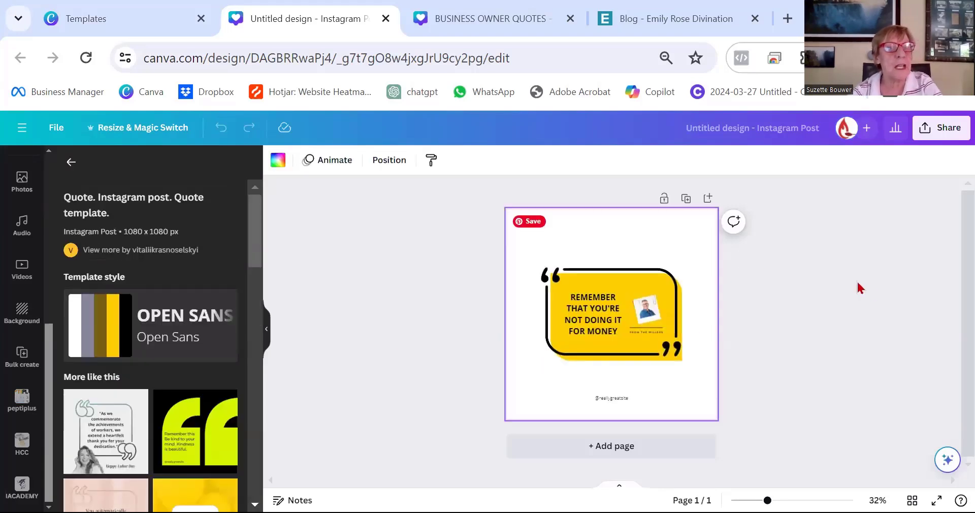
click(634, 313)
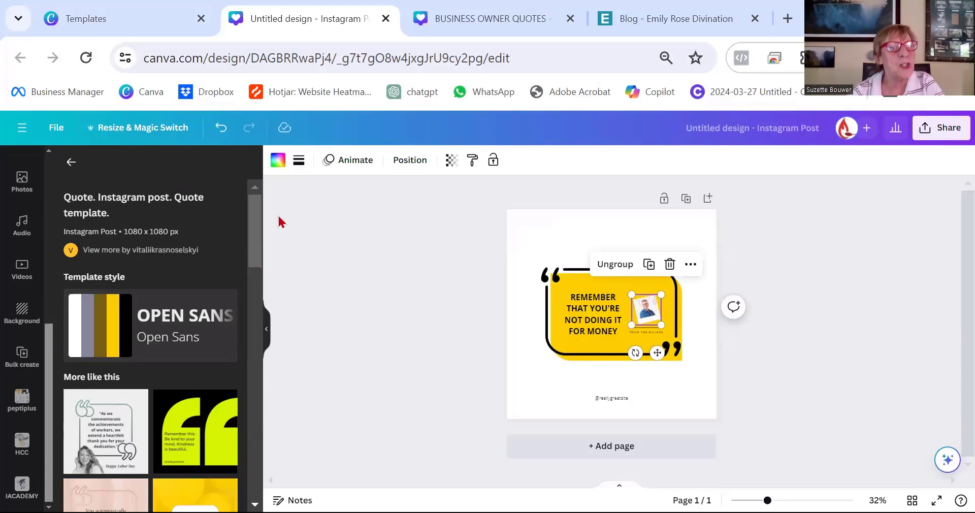
click(277, 160)
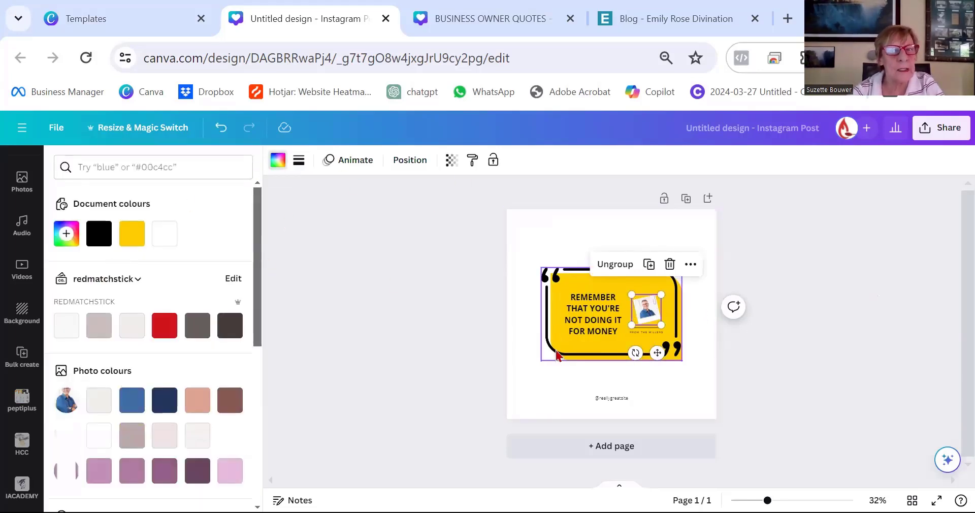
click(586, 326)
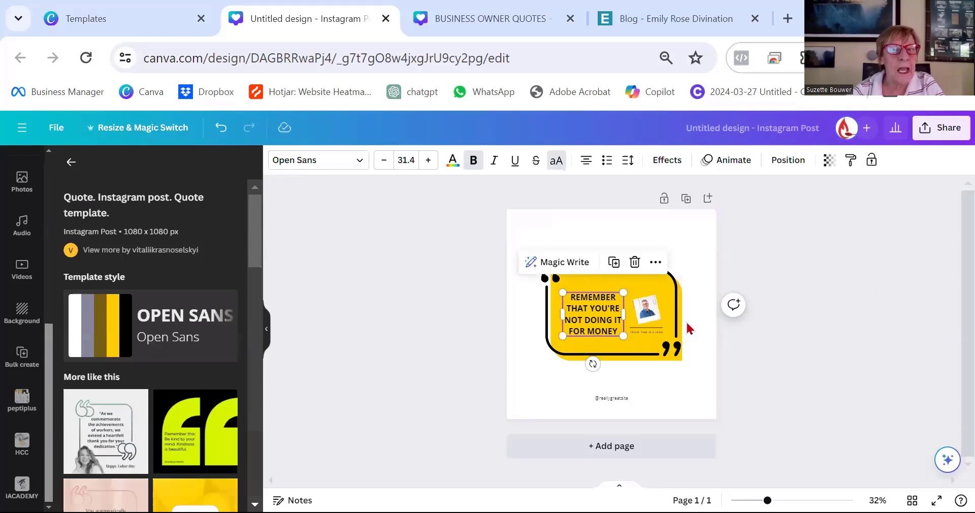
click(686, 396)
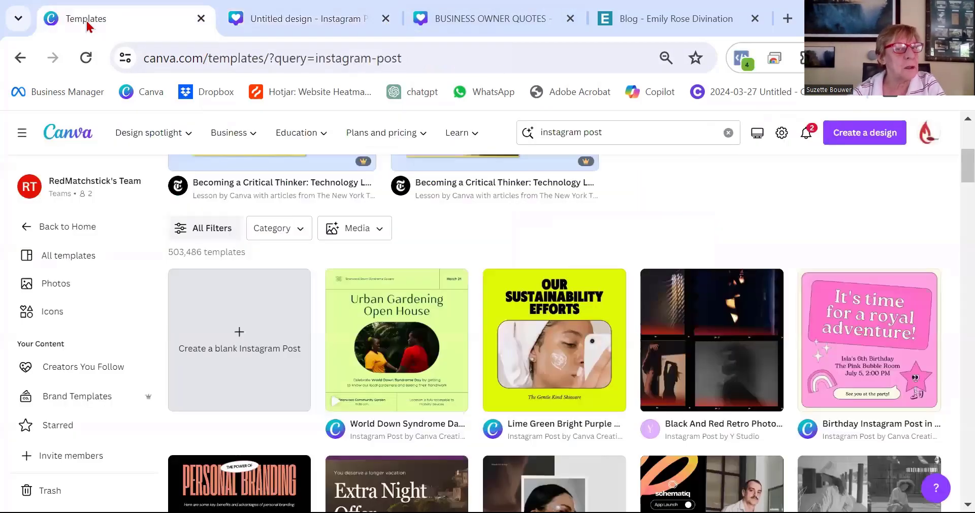
Switch to the BUSINESS OWNER QUOTES design and examine its Heading and Body text boxes.
click(87, 20)
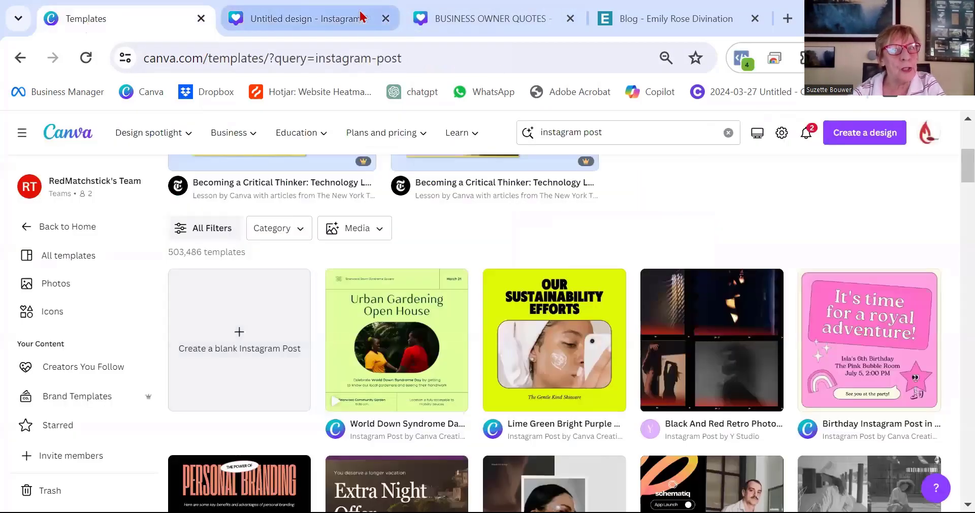
click(436, 23)
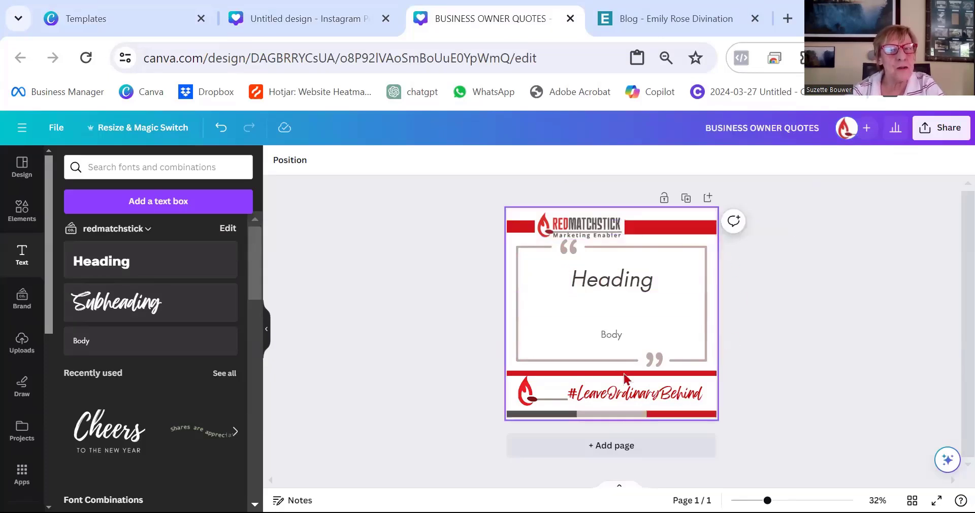
click(604, 280)
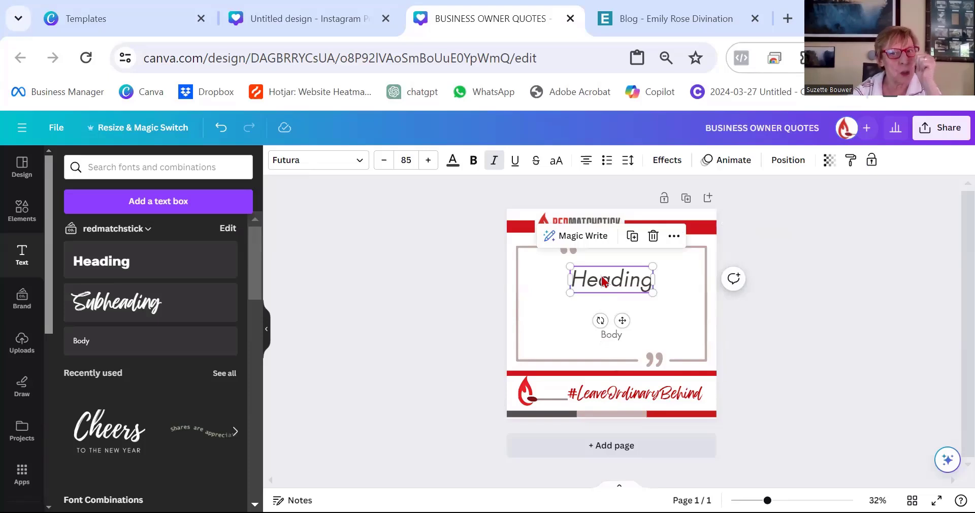
double_click(603, 280)
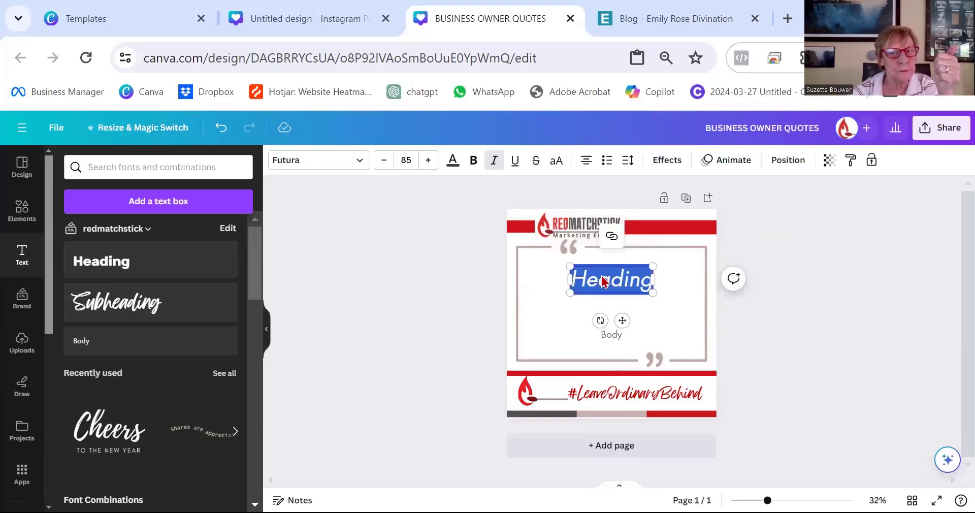
click(618, 340)
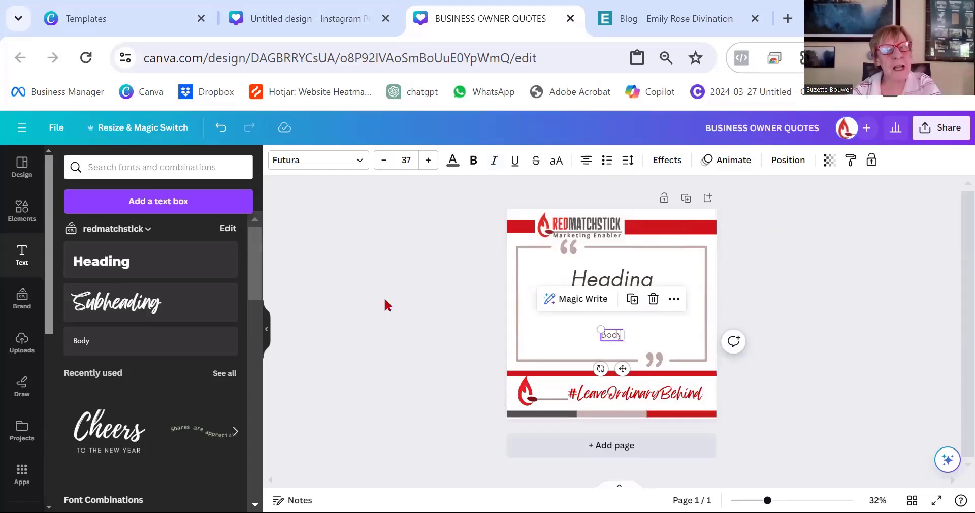
click(886, 307)
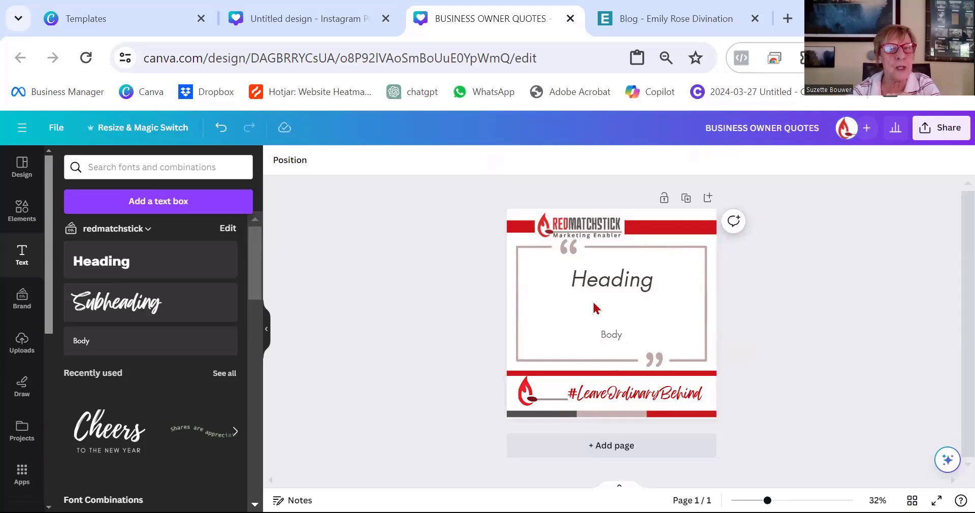
click(611, 286)
click(613, 338)
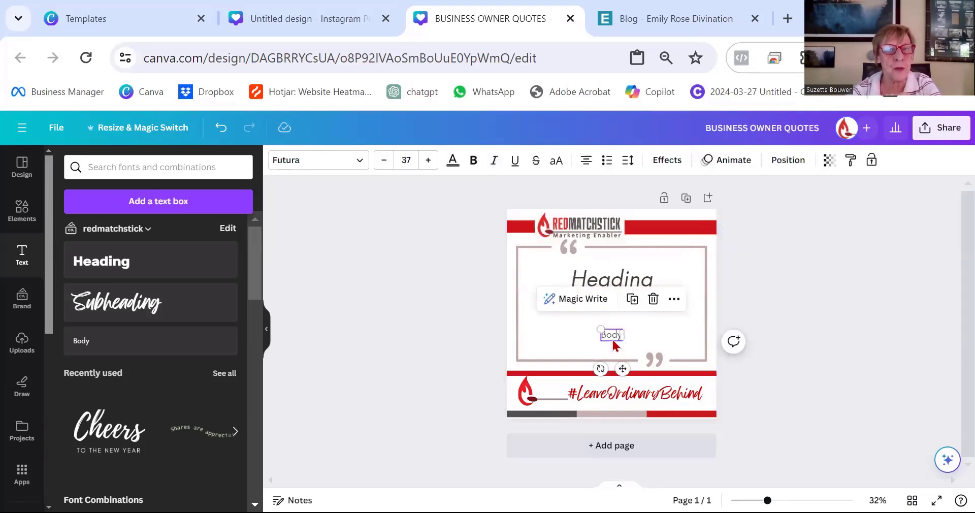
click(830, 303)
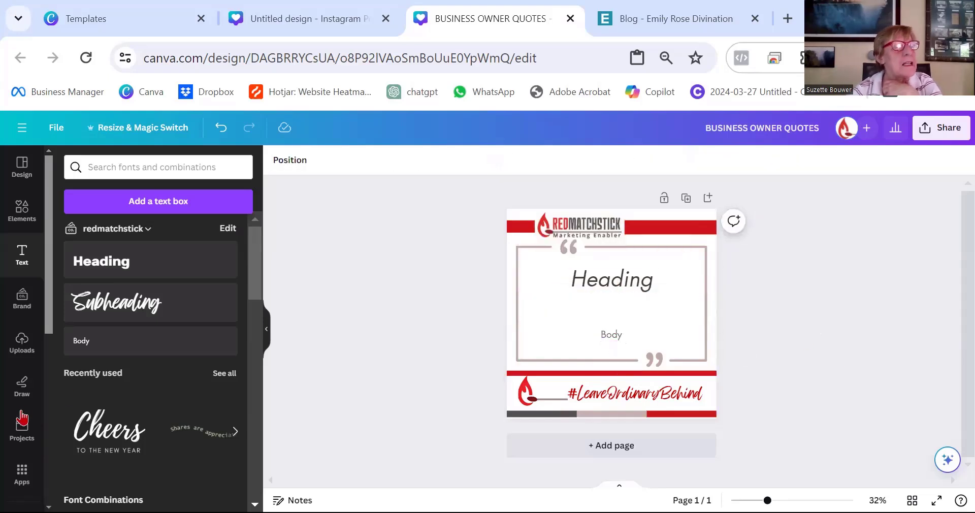
Open Bulk create and upload BUSINESS OWNER QUOTES.csv as the data source.
scroll(26, 235, down, 3)
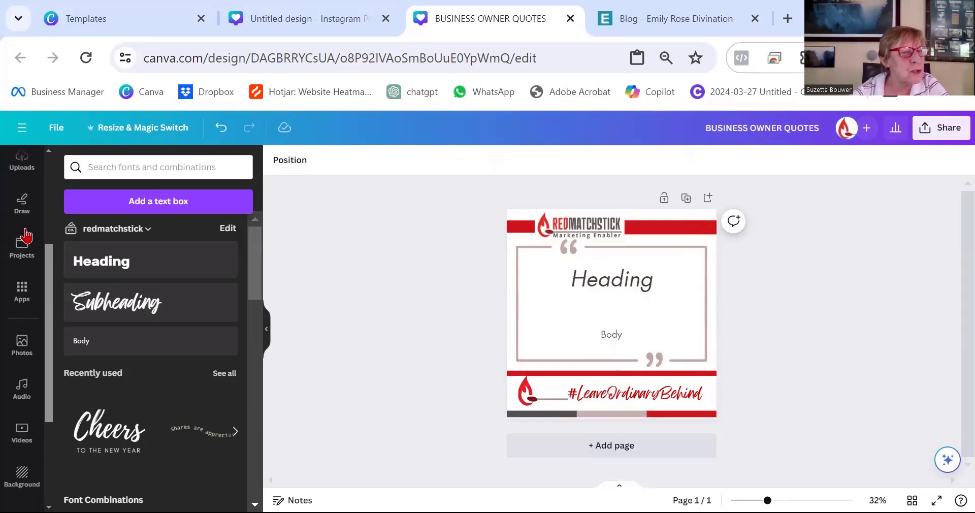
scroll(13, 304, down, 3)
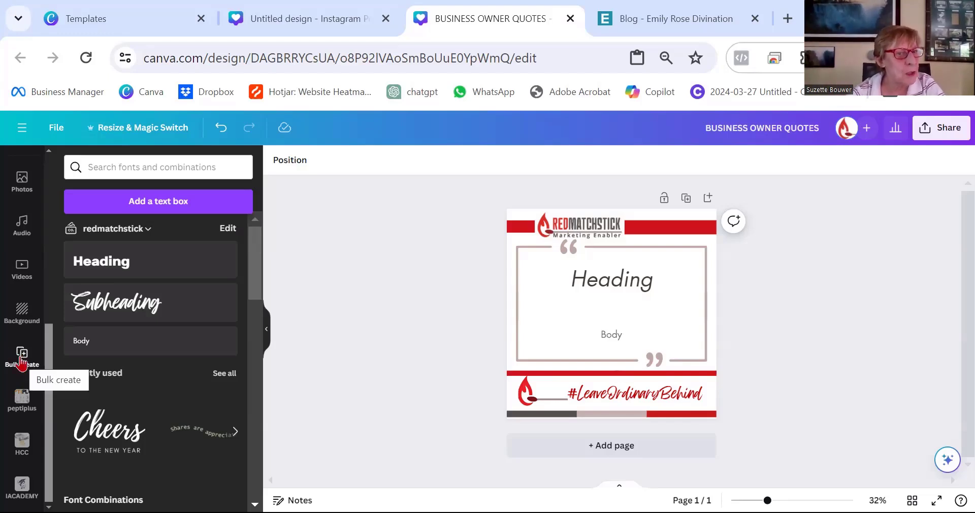
scroll(21, 345, up, 5)
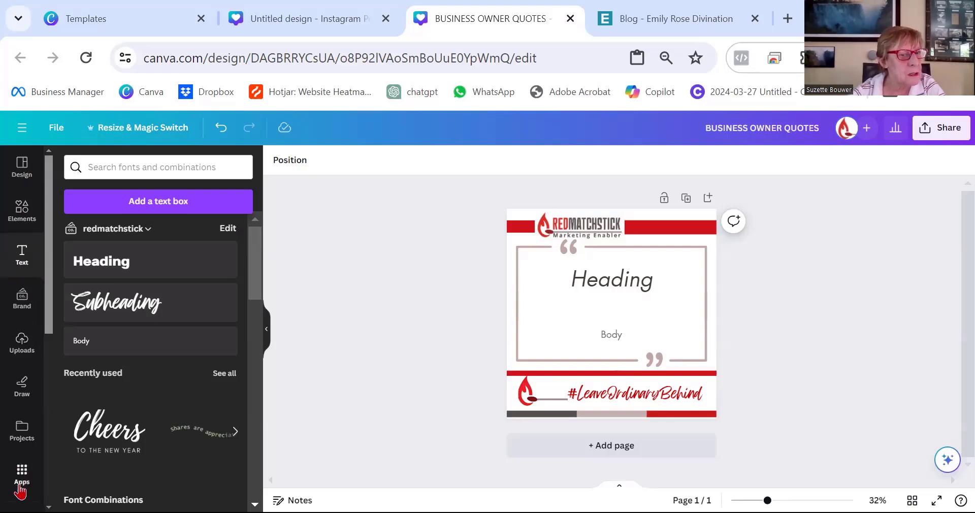
scroll(22, 480, down, 2)
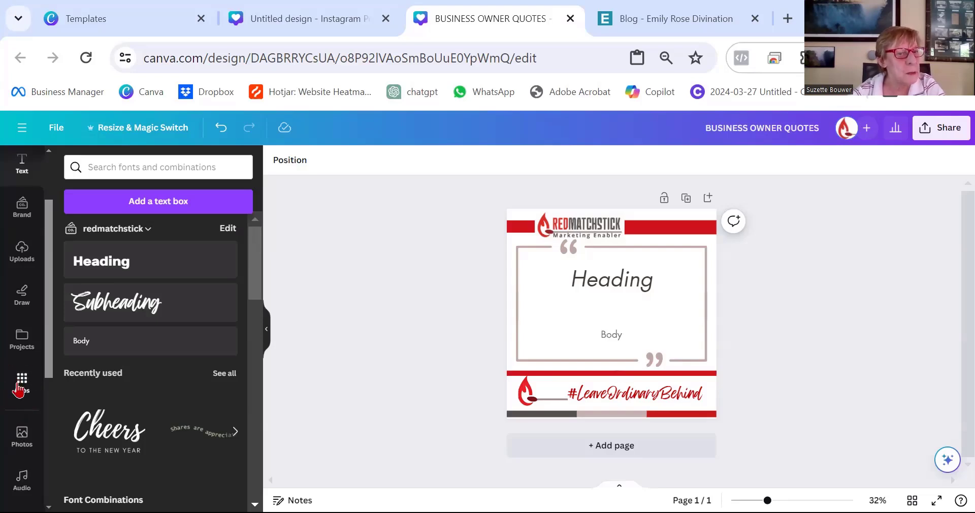
scroll(19, 389, down, 3)
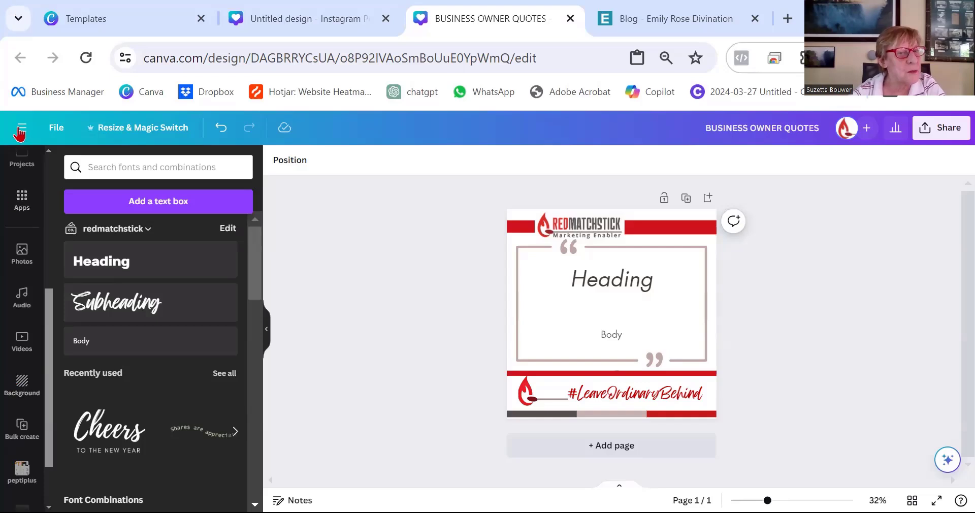
scroll(31, 229, down, 2)
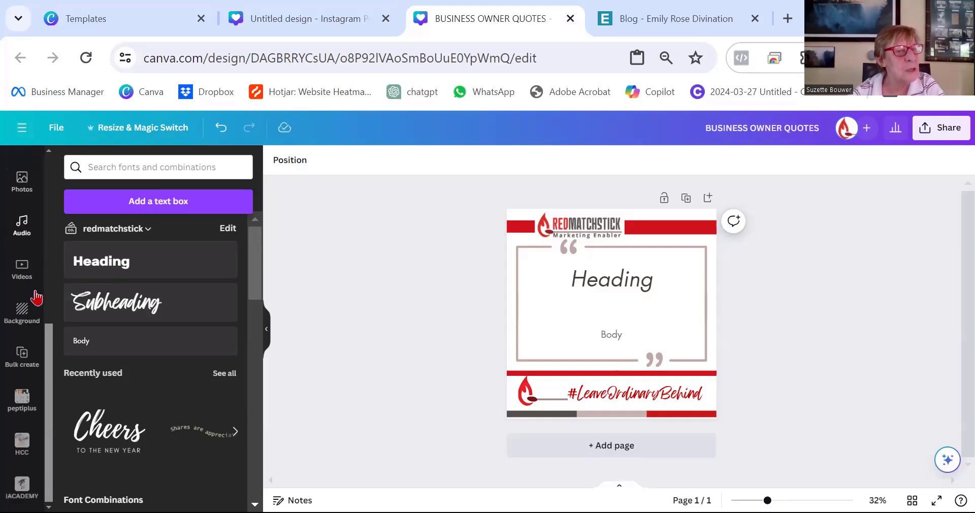
click(22, 358)
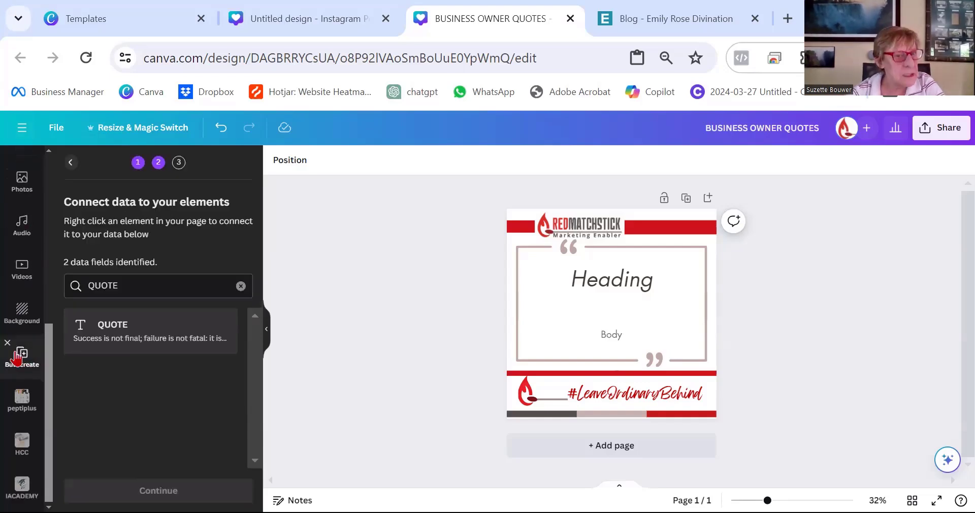
click(70, 162)
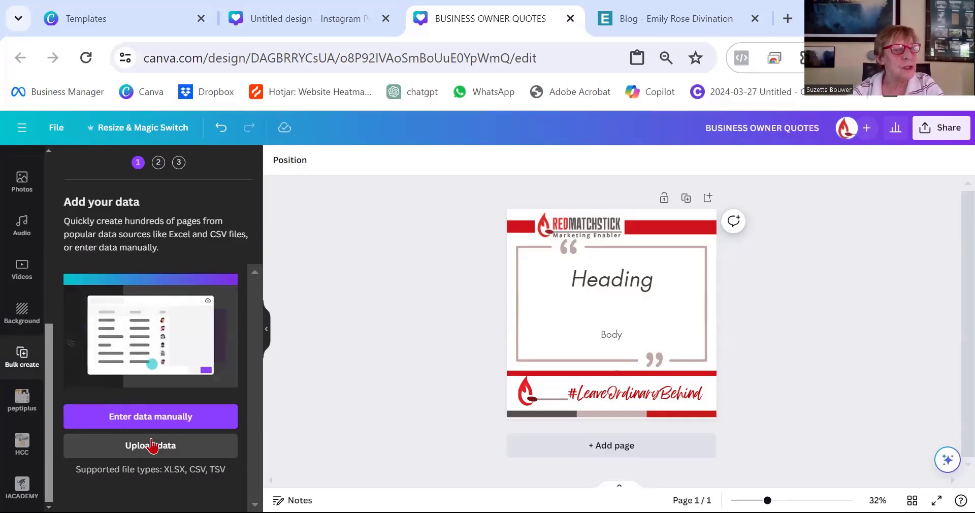
click(165, 413)
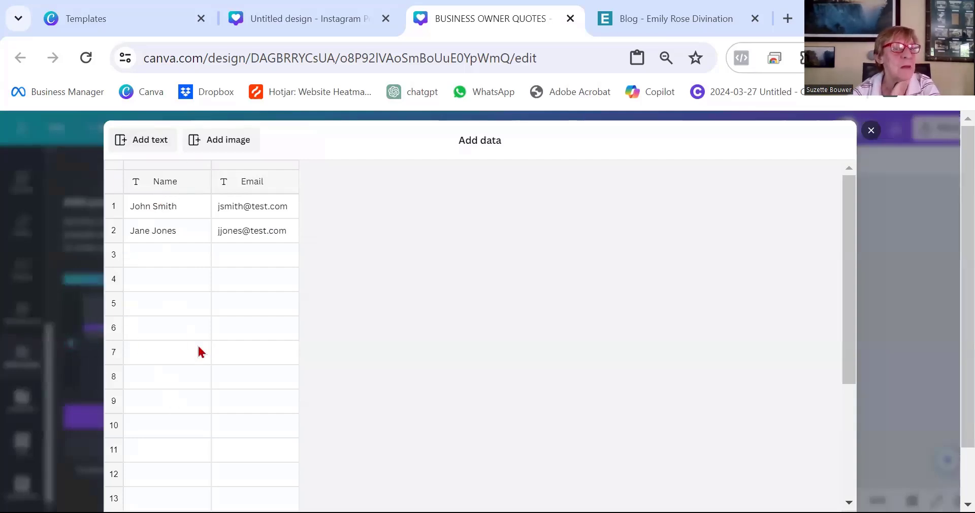
click(871, 133)
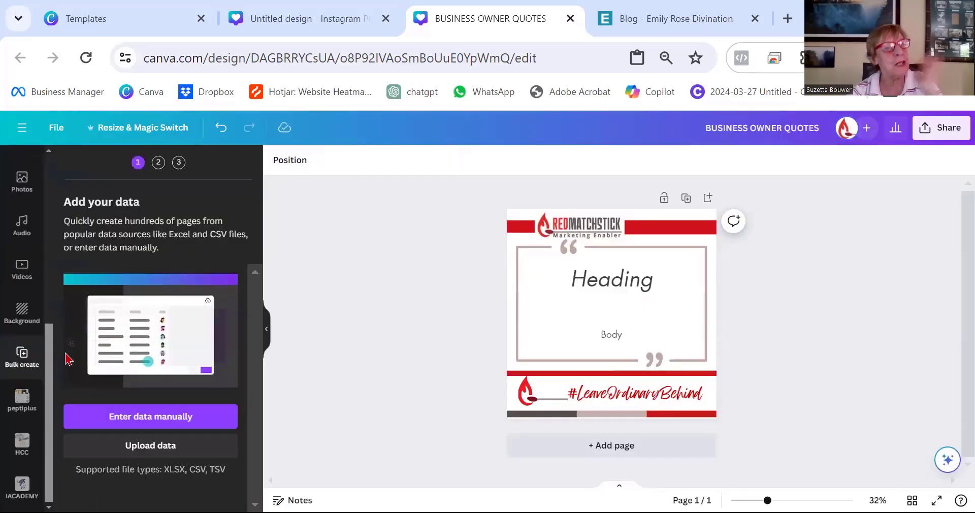
click(161, 446)
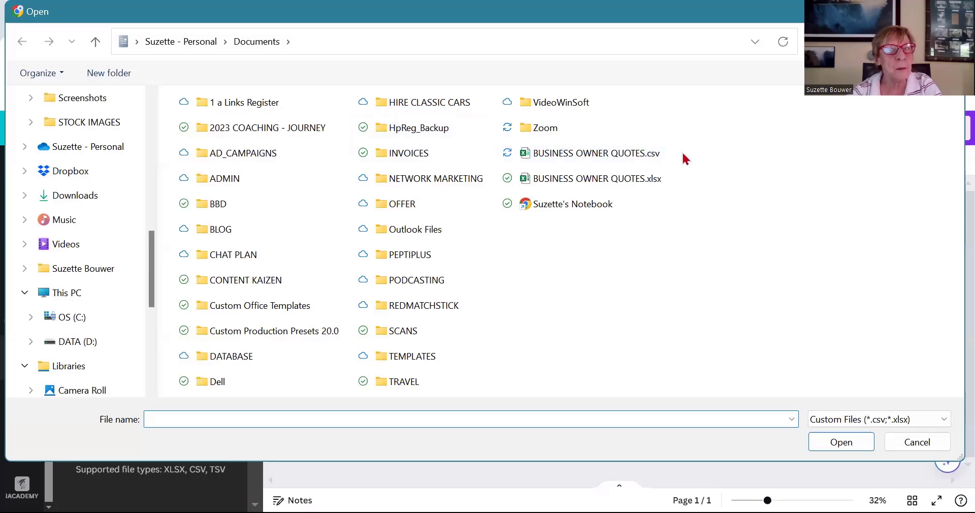
double_click(556, 156)
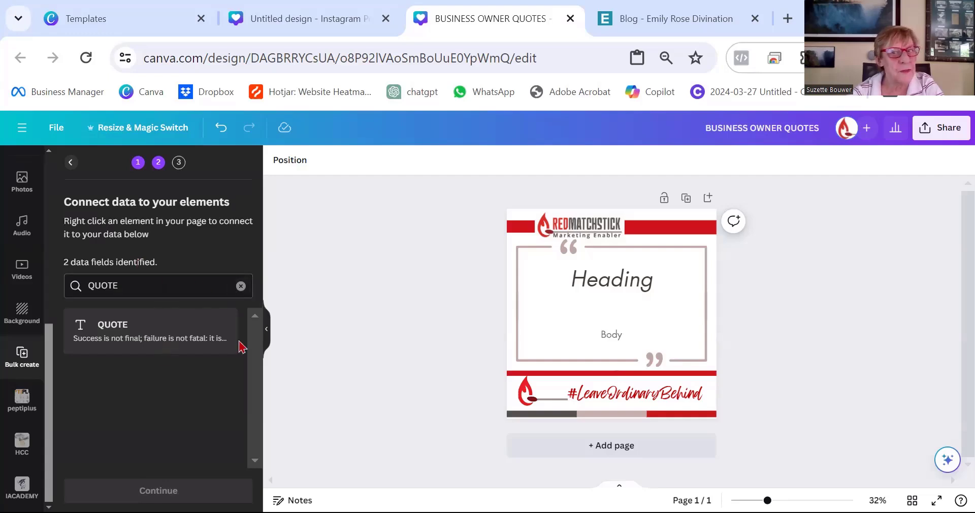
Connect the Heading text box to the QUOTE data field.
click(620, 285)
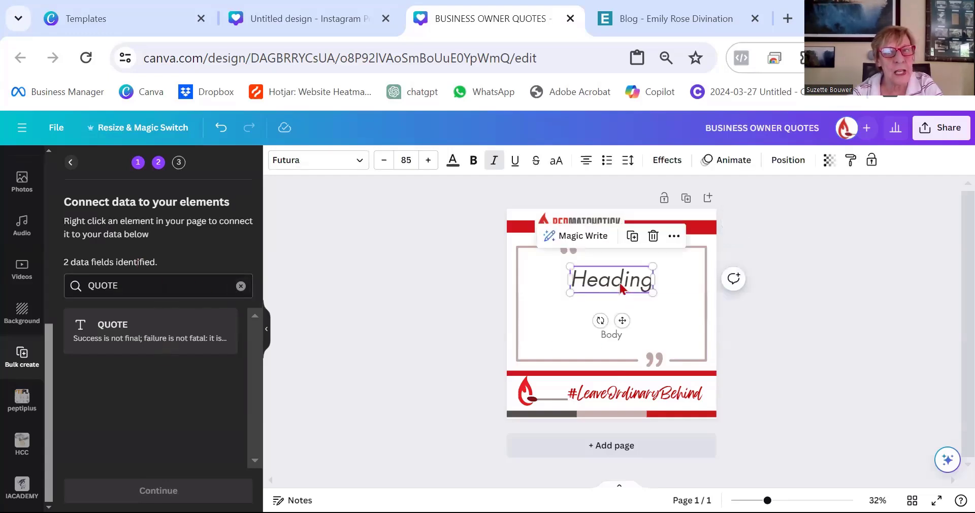
double_click(619, 282)
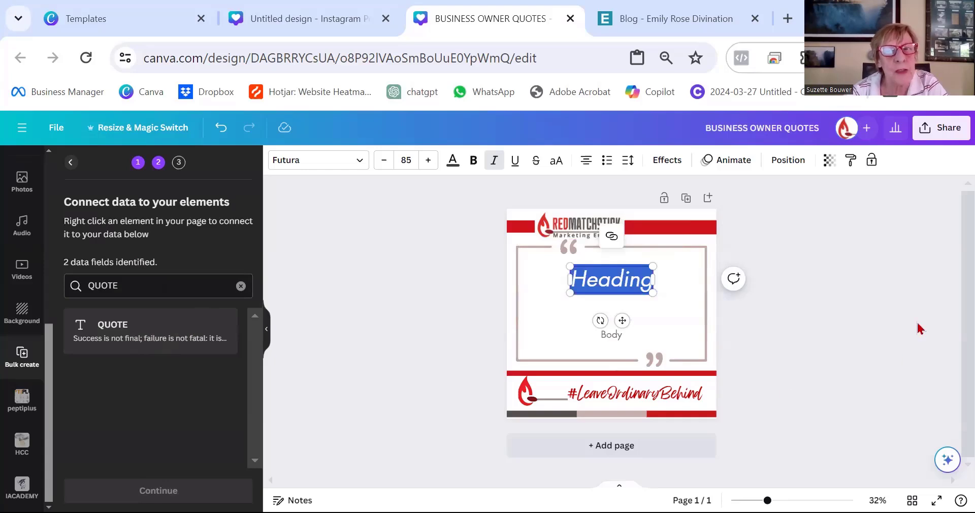
click(859, 340)
click(615, 281)
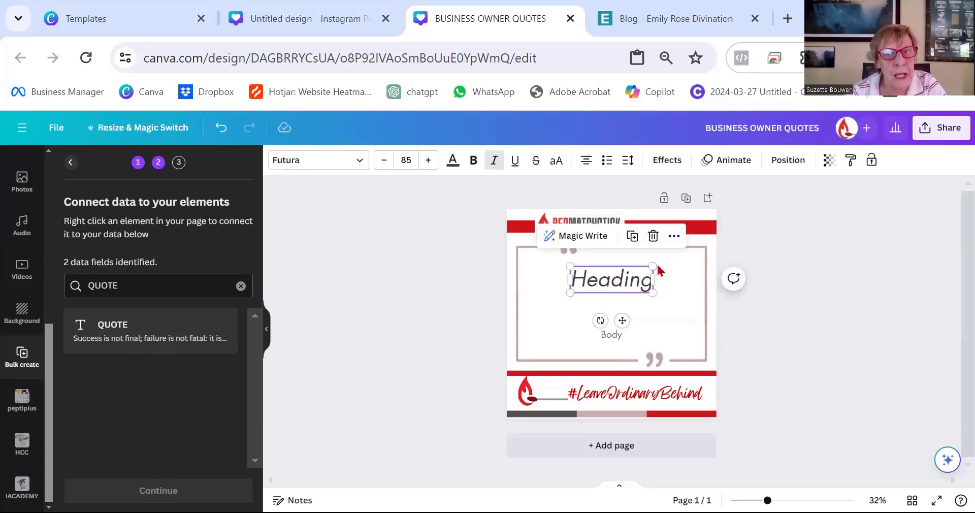
click(674, 237)
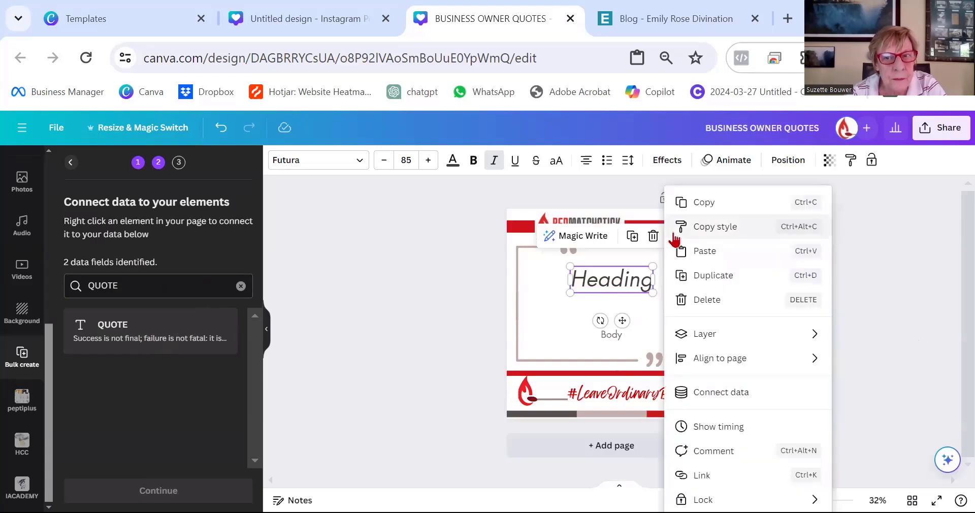
click(732, 394)
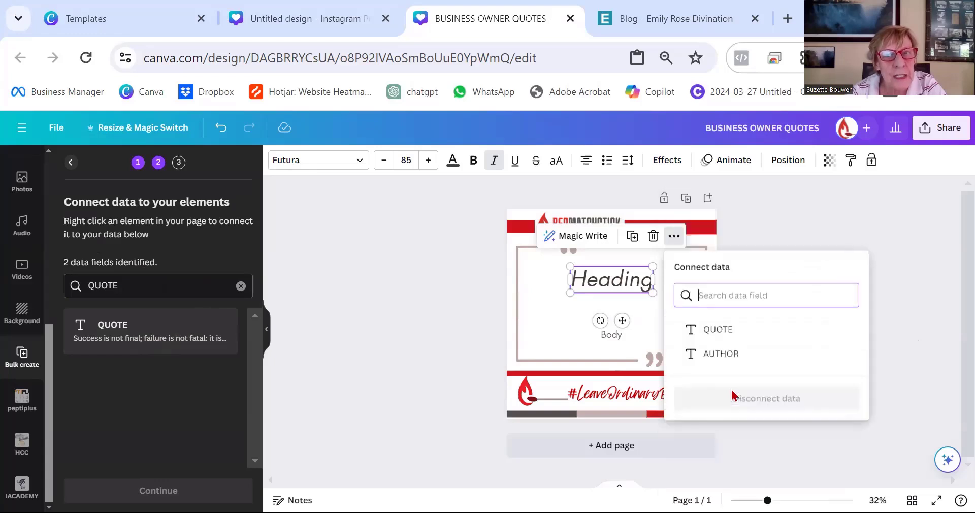
click(714, 330)
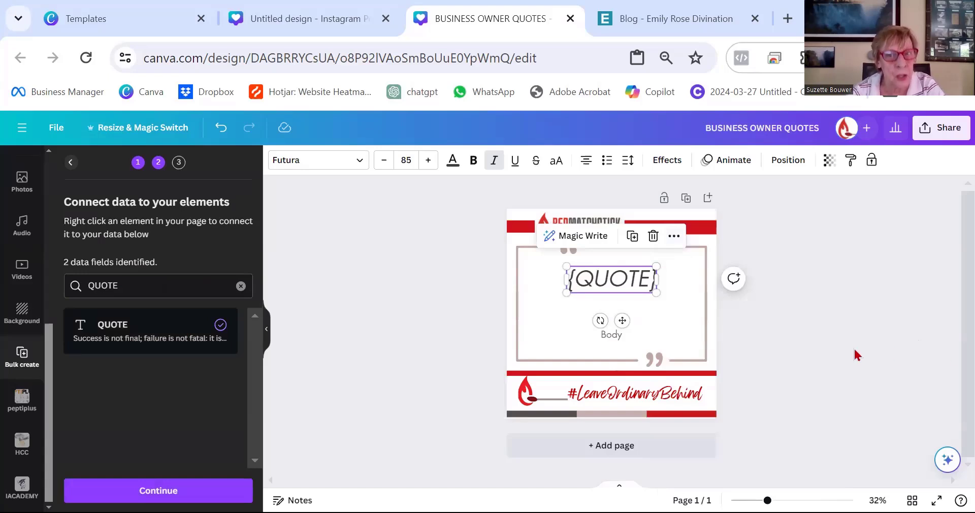
Reduce the font size of the {QUOTE} text box step by step.
click(382, 161)
click(383, 162)
click(383, 161)
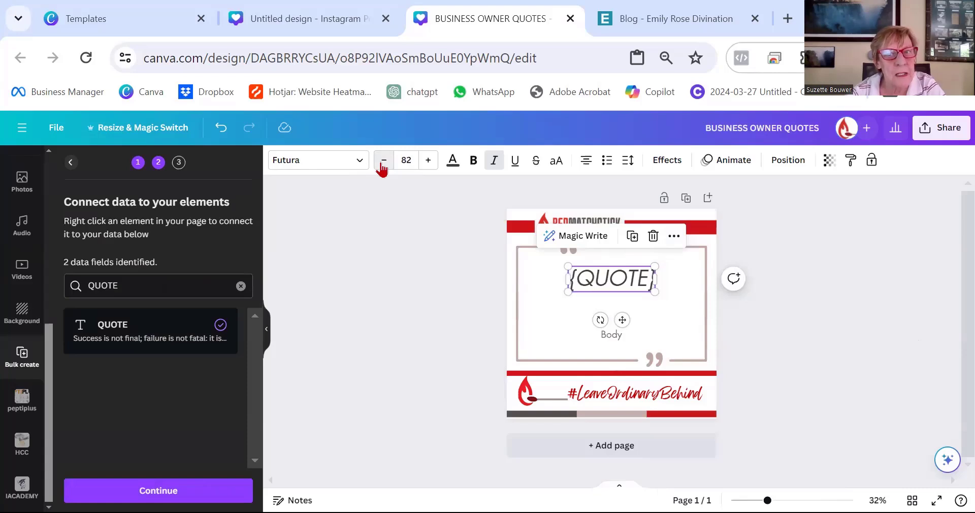
click(382, 161)
click(382, 162)
click(382, 162)
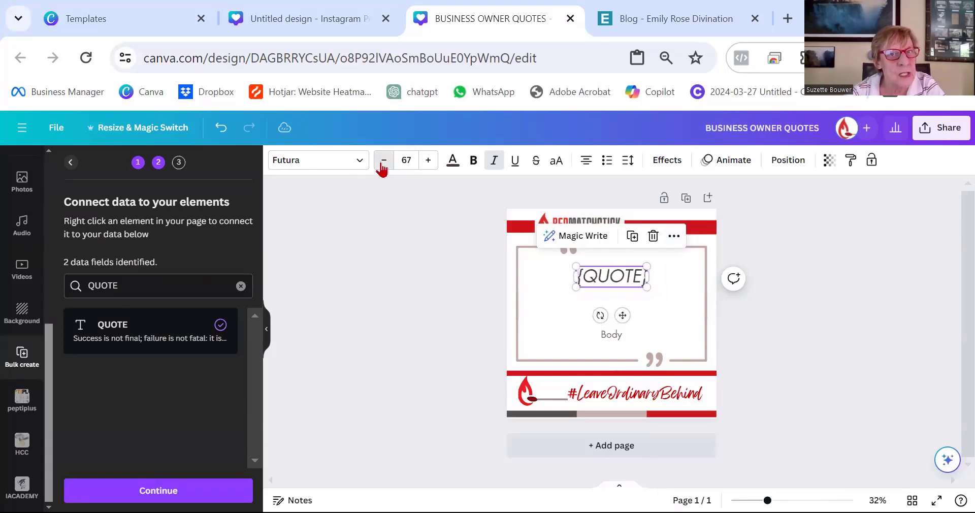
click(382, 162)
click(382, 162)
click(382, 162)
click(647, 342)
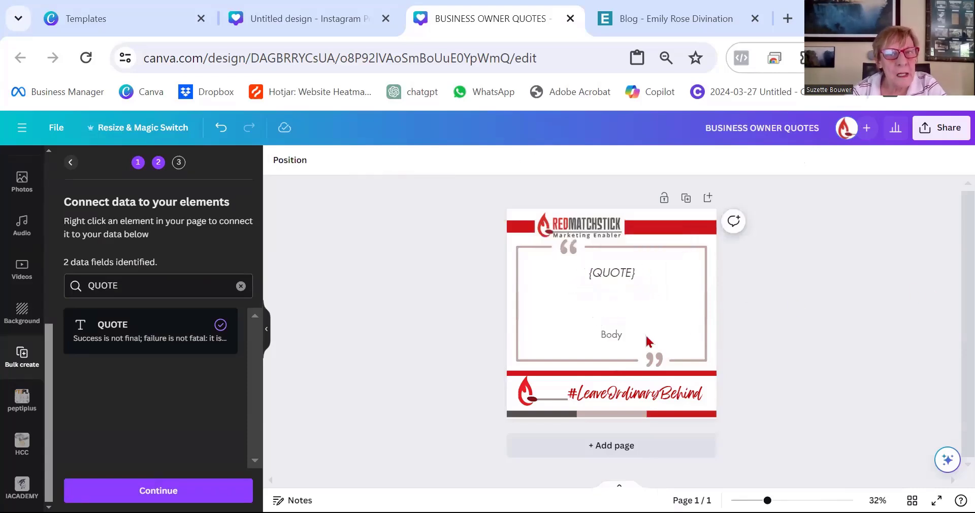
Connect the Body text box to the AUTHOR data field.
click(613, 335)
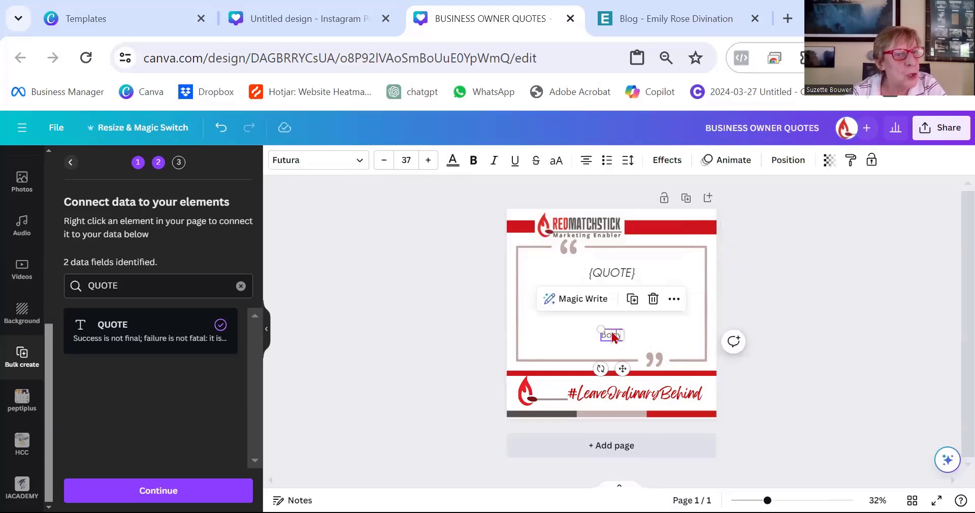
click(674, 299)
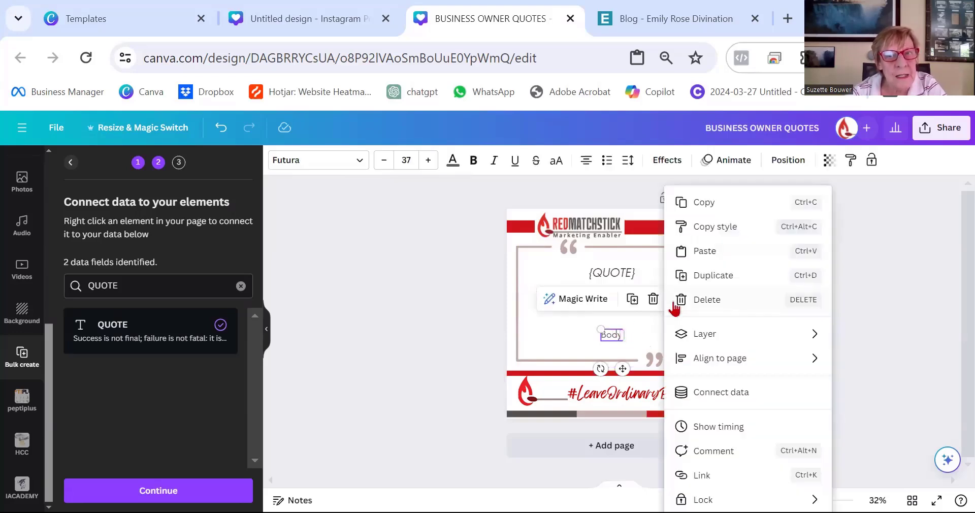
click(746, 394)
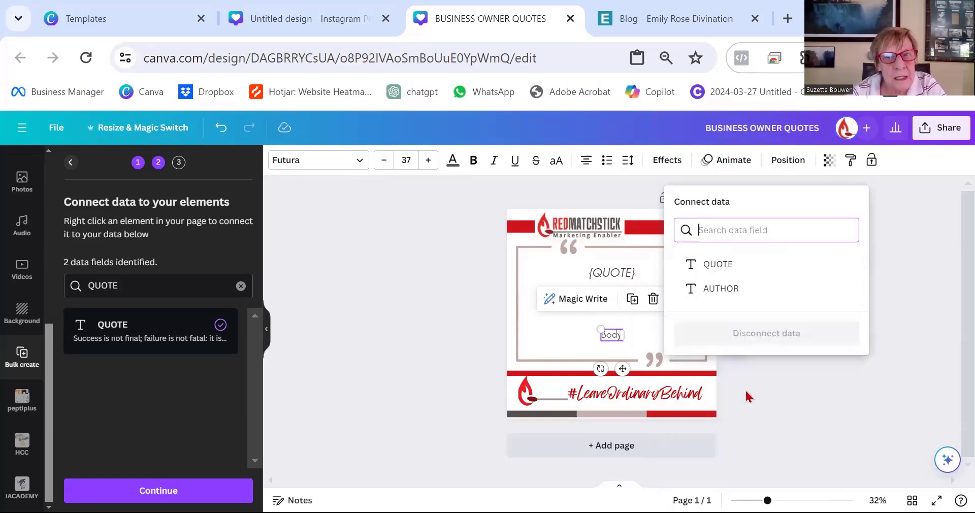
click(719, 290)
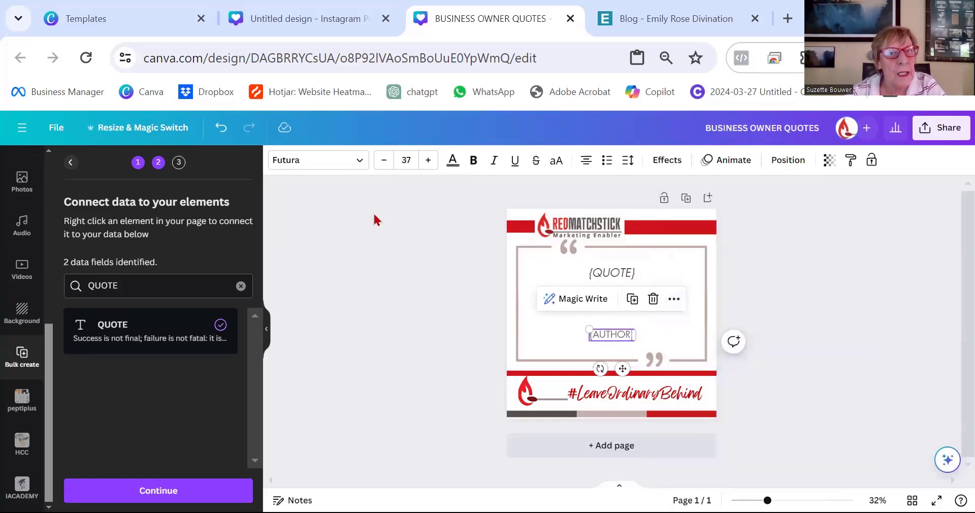
Reduce the font size of the {AUTHOR} text box step by step.
click(385, 161)
click(385, 161)
click(384, 161)
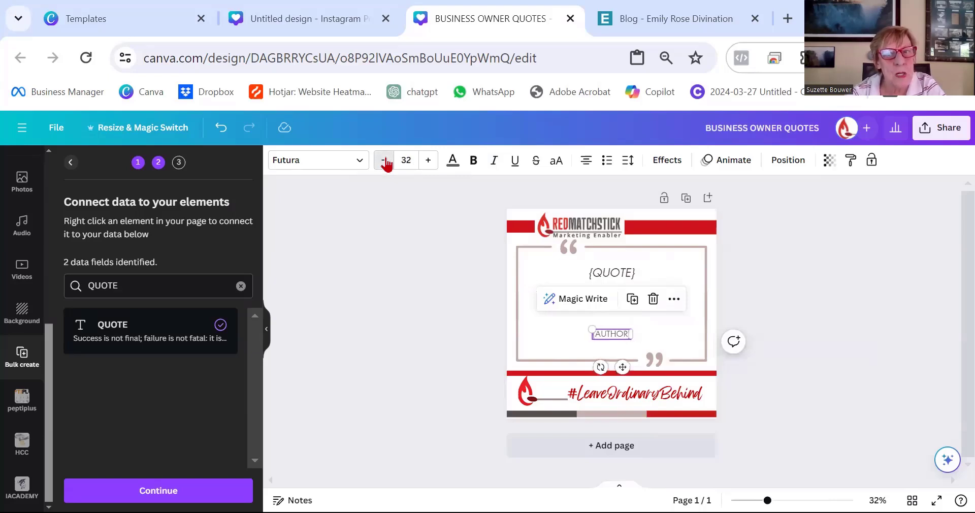
click(385, 161)
click(862, 328)
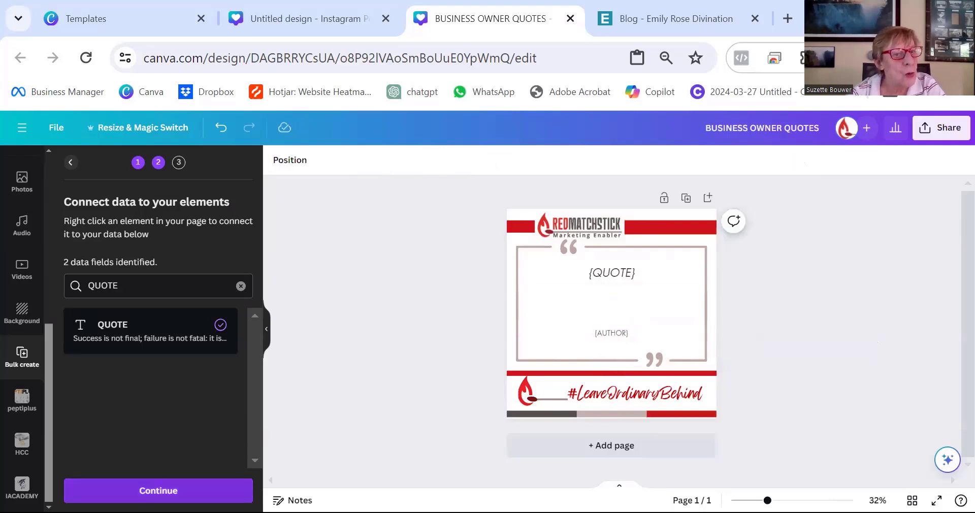
Continue to applying the data, review the selected quotes and generate 14 designs.
click(140, 491)
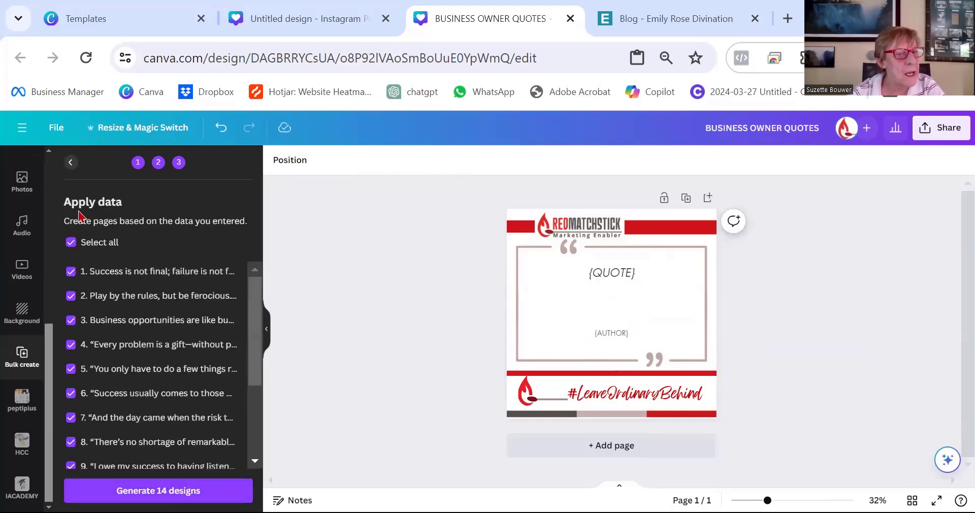
scroll(124, 410, down, 5)
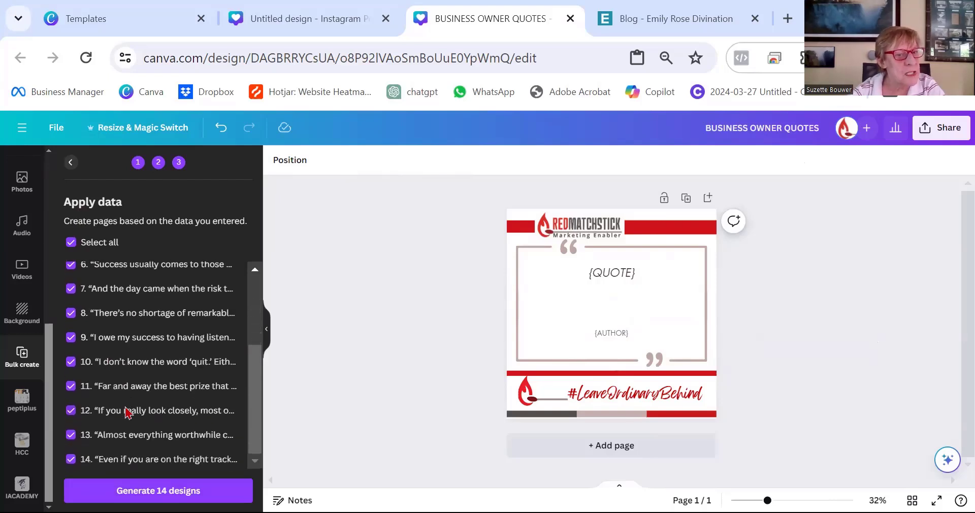
scroll(128, 414, up, 5)
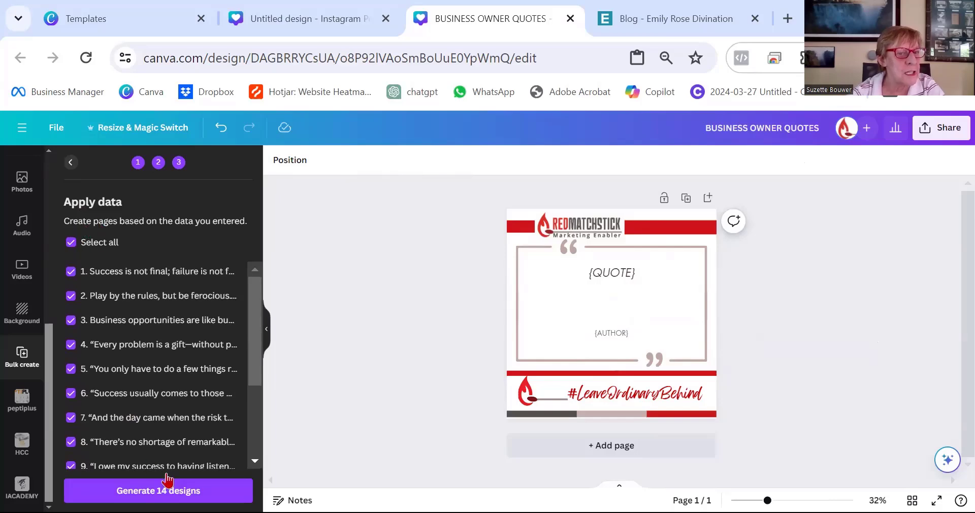
scroll(176, 457, down, 3)
scroll(176, 457, down, 2)
click(173, 491)
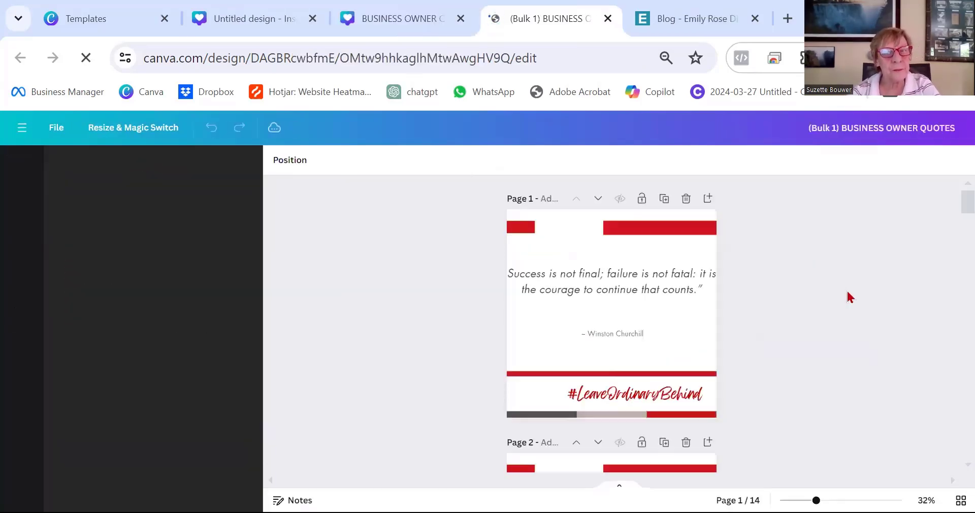
Resize the quote text box on page 1 so the text fits inside the frame.
scroll(850, 297, down, 5)
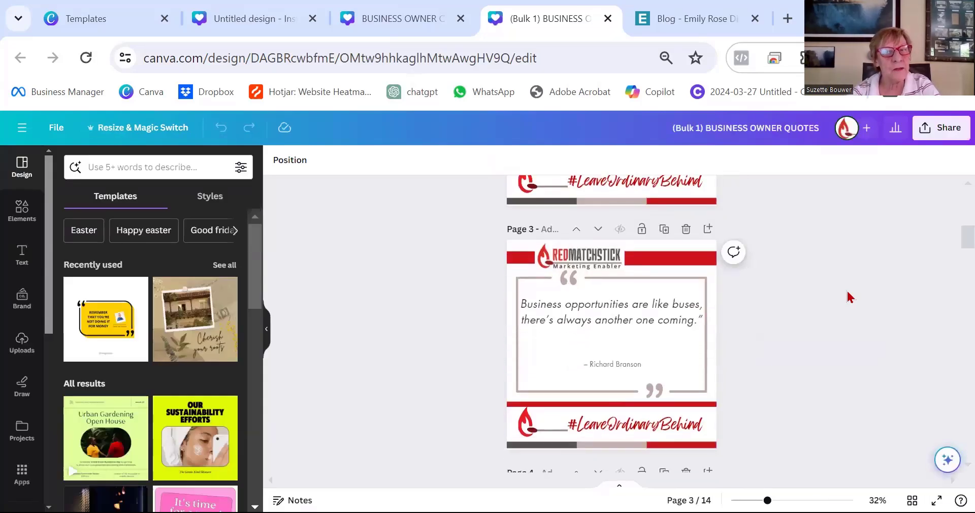
scroll(850, 297, down, 5)
scroll(850, 297, up, 10)
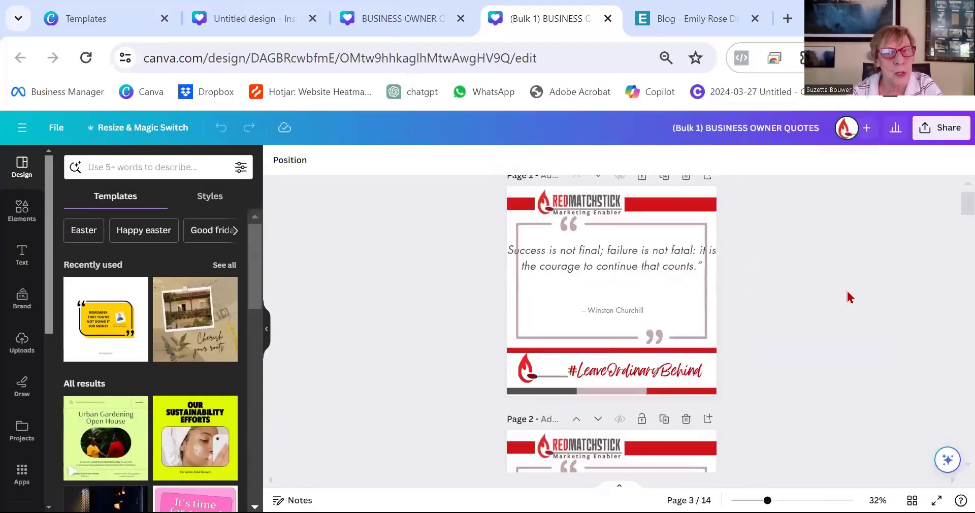
click(518, 279)
drag(506, 278, 539, 285)
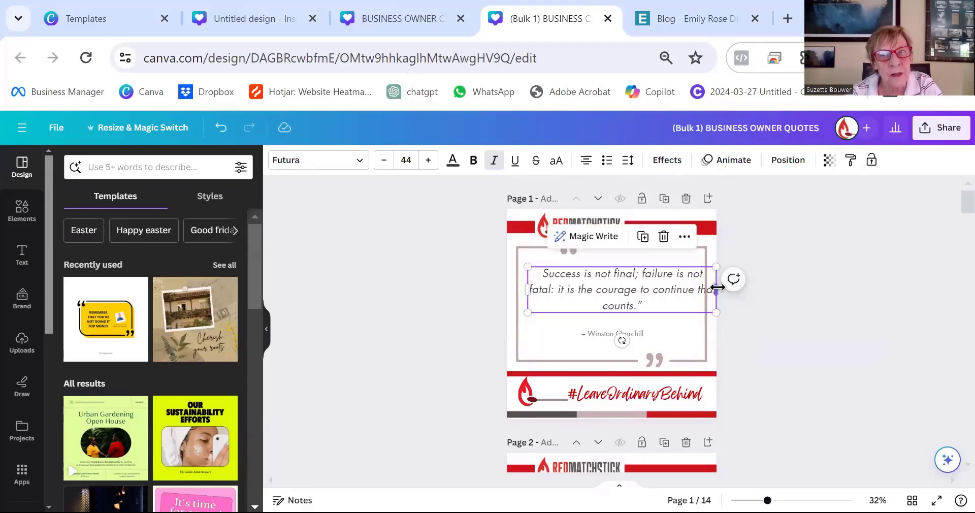
drag(717, 288, 697, 288)
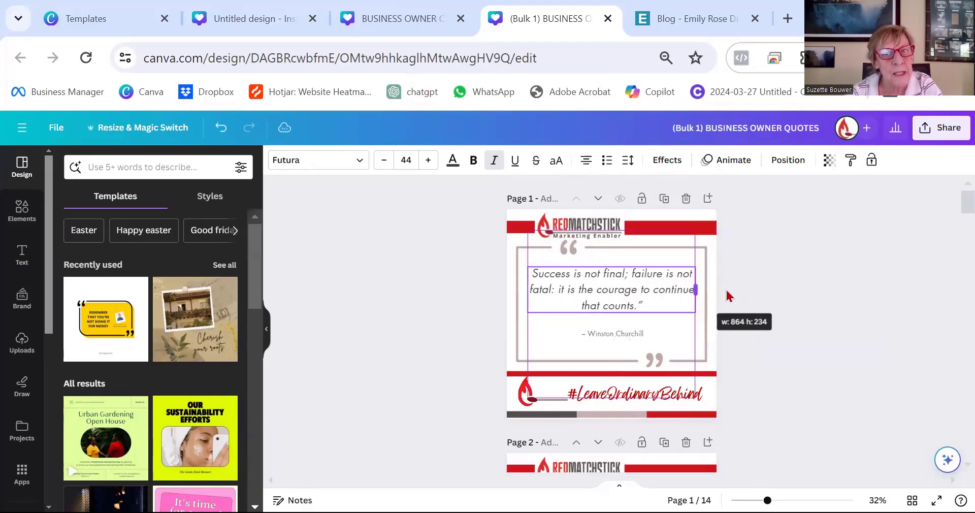
click(827, 306)
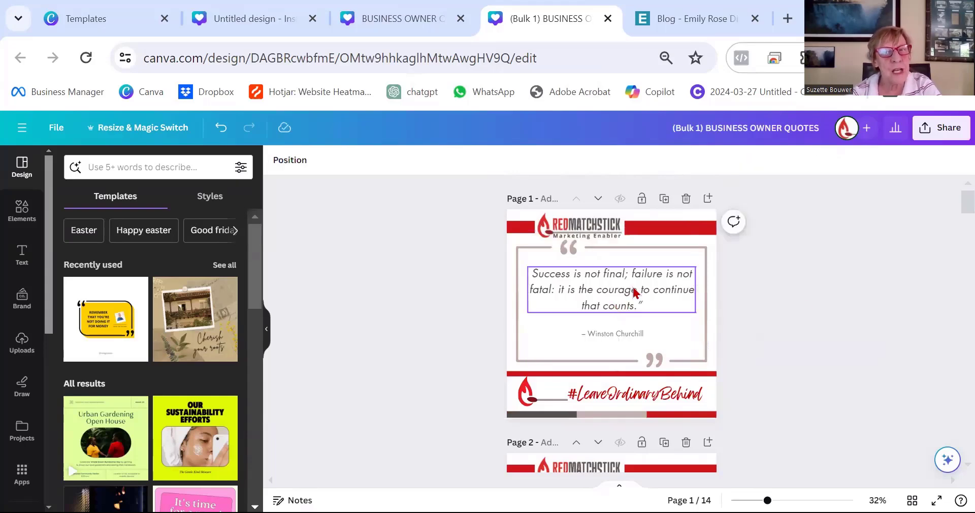
Review how the quote sits on page 2 of the generated designs.
scroll(634, 292, down, 5)
click(632, 255)
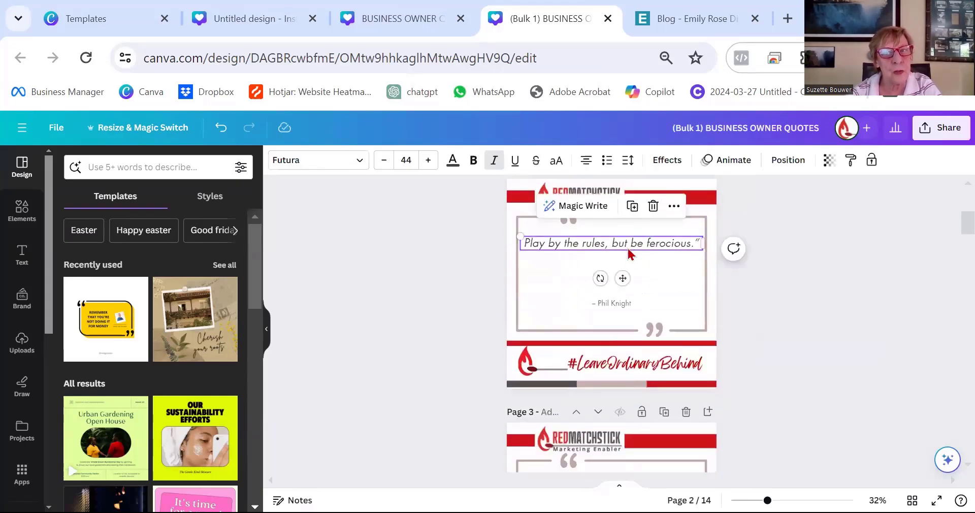
scroll(634, 355, down, 8)
scroll(635, 353, up, 10)
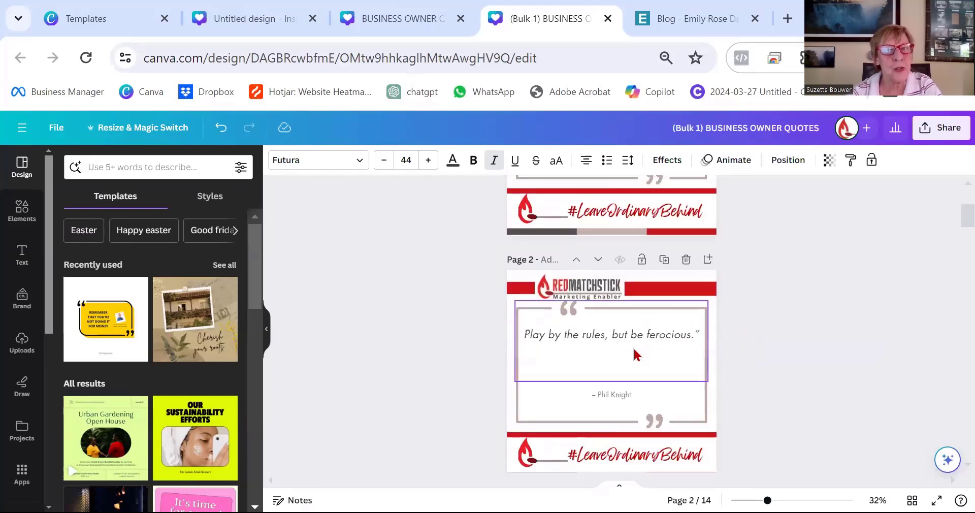
scroll(634, 353, up, 5)
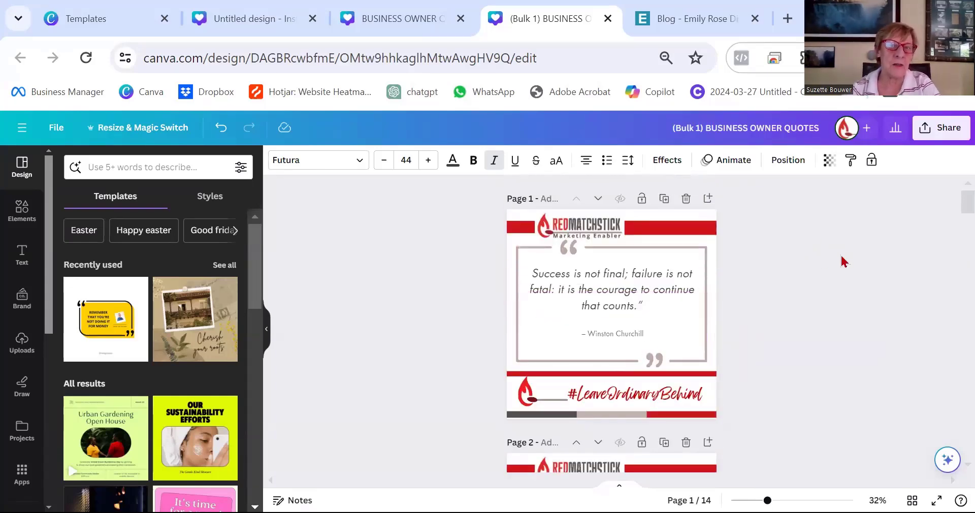
Undo the last change, then cut the word "continue" from the page 1 quote.
click(682, 349)
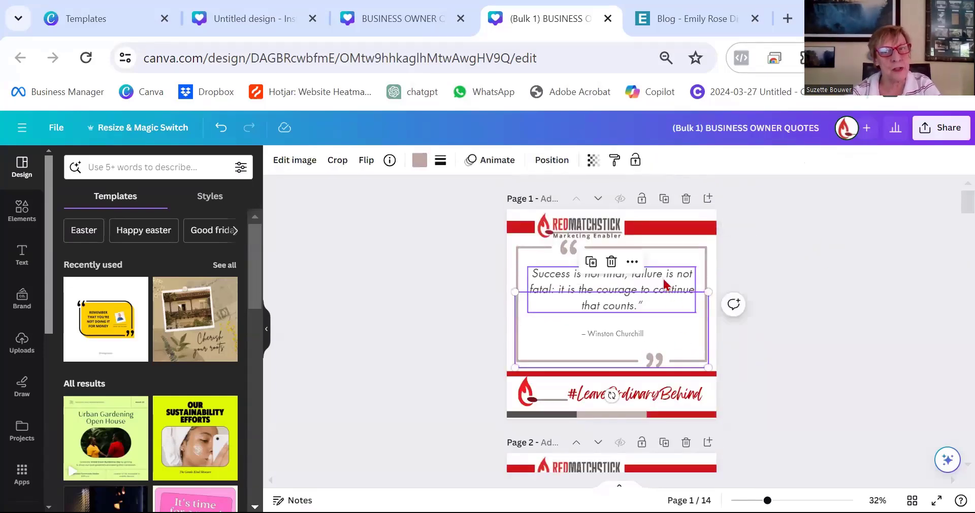
key(ctrl+z)
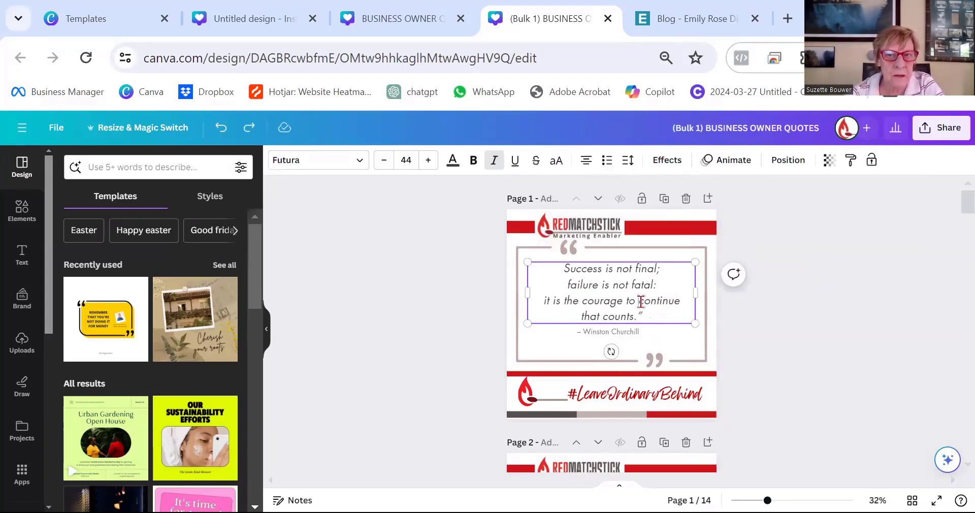
right_click(665, 298)
key(ctrl+c)
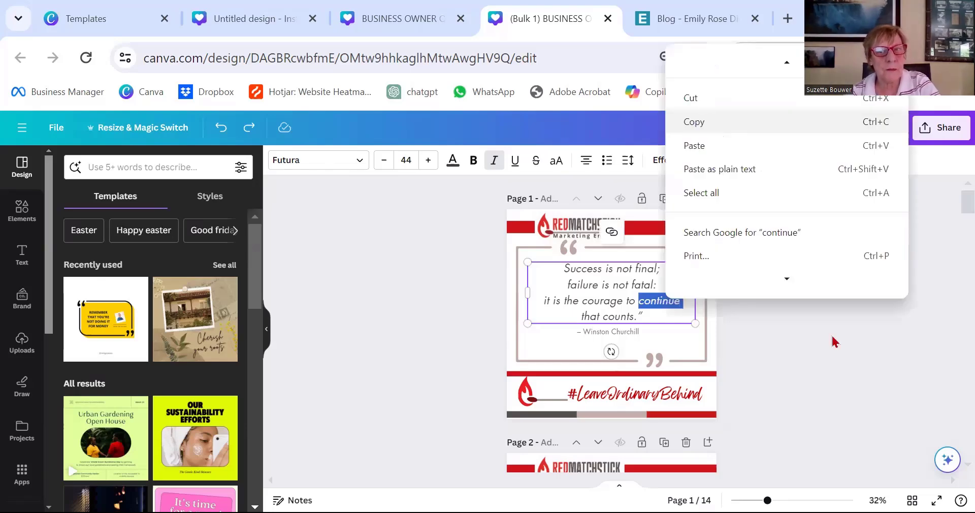
click(690, 98)
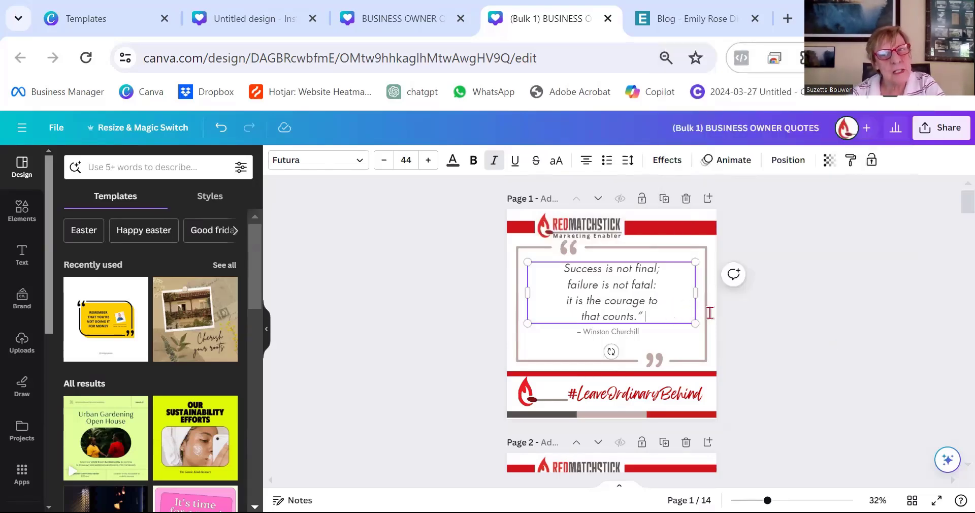
click(746, 282)
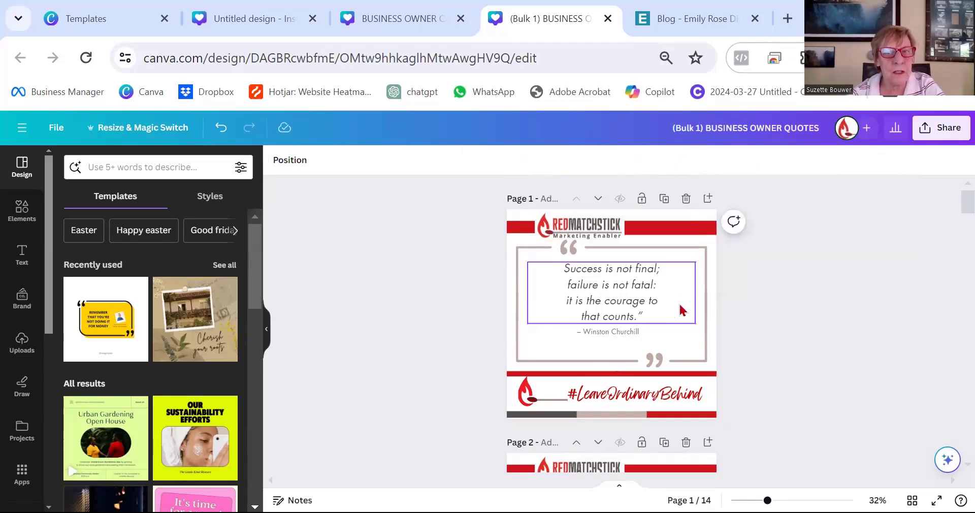
Paste "continue" on its own line after "courage to" and convert it to uppercase.
click(675, 299)
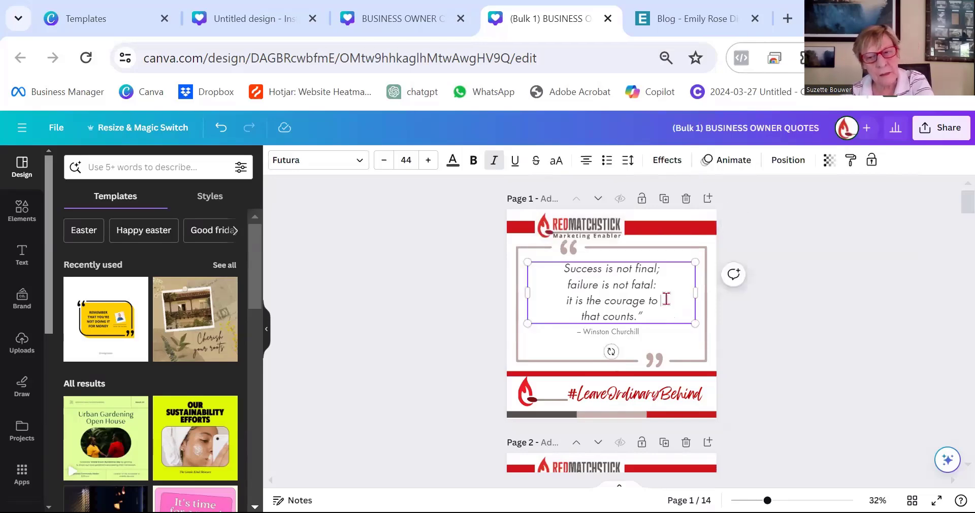
key(Return)
right_click(629, 316)
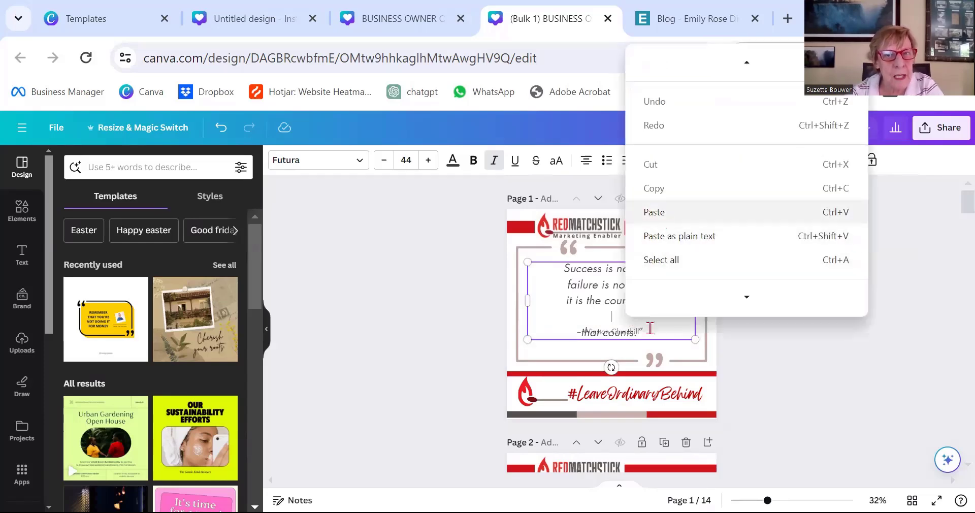
click(661, 213)
drag(636, 316, 587, 311)
key(ctrl+shift+k)
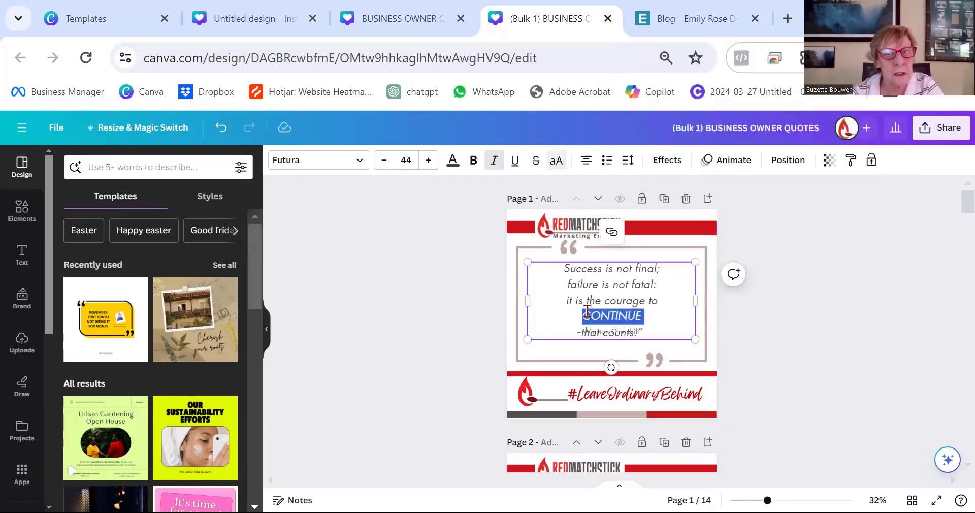
click(862, 313)
Move the author text box lower, near the bottom of the quote frame.
click(639, 304)
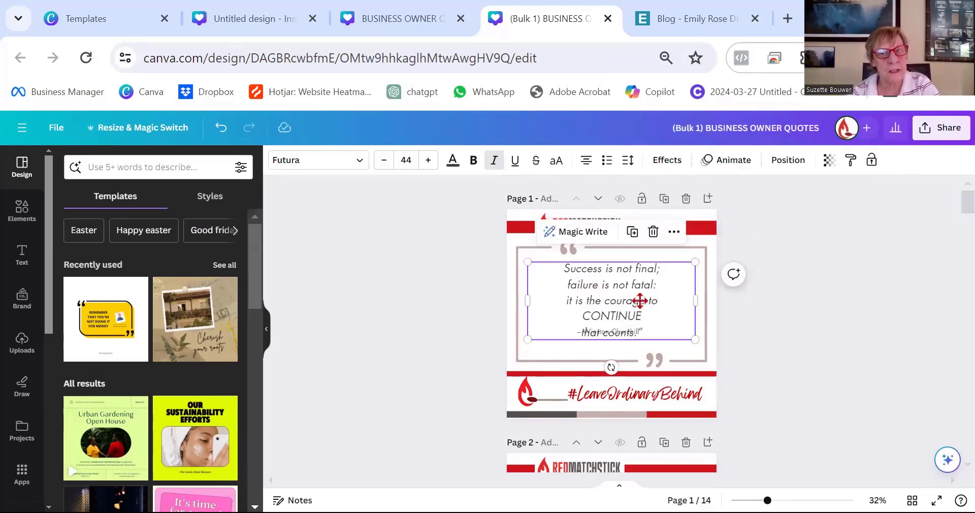
drag(638, 331, 638, 353)
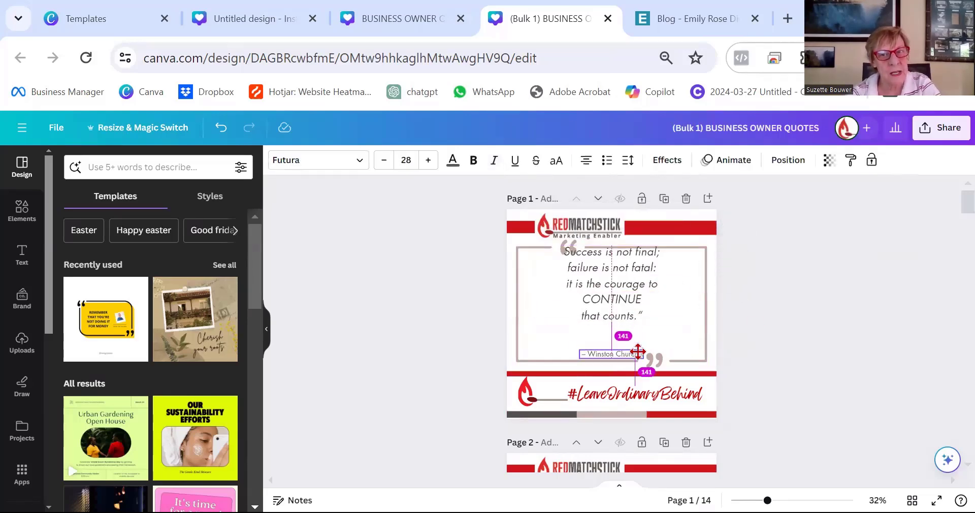
click(859, 331)
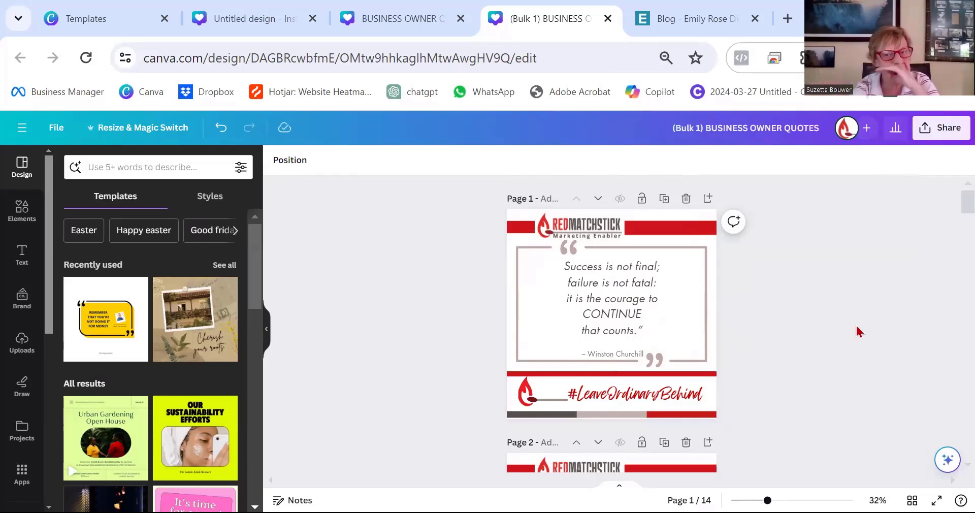
scroll(843, 327, down, 5)
scroll(842, 326, up, 5)
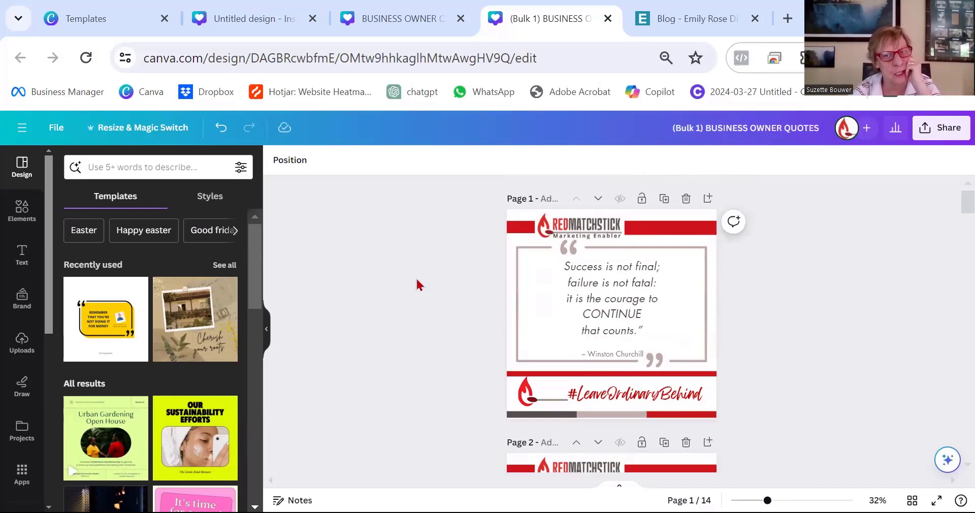
click(601, 289)
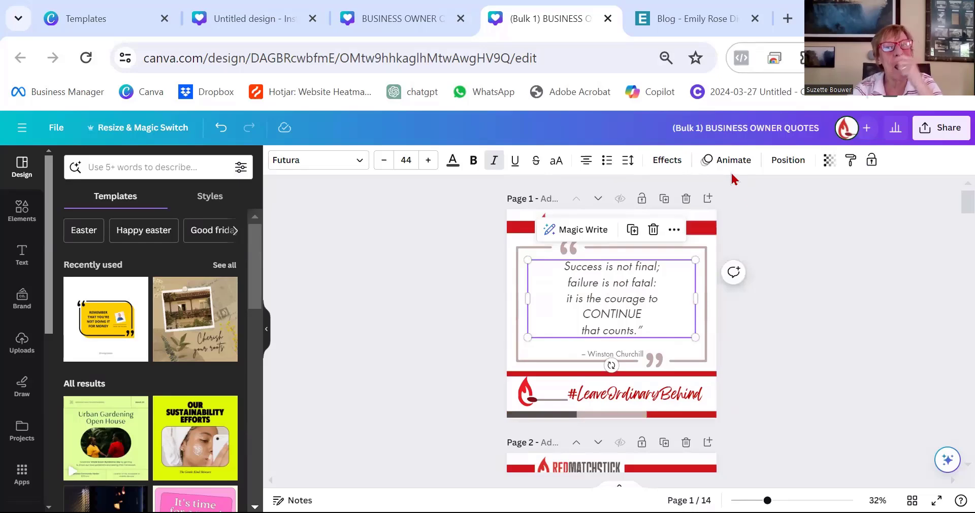
click(873, 299)
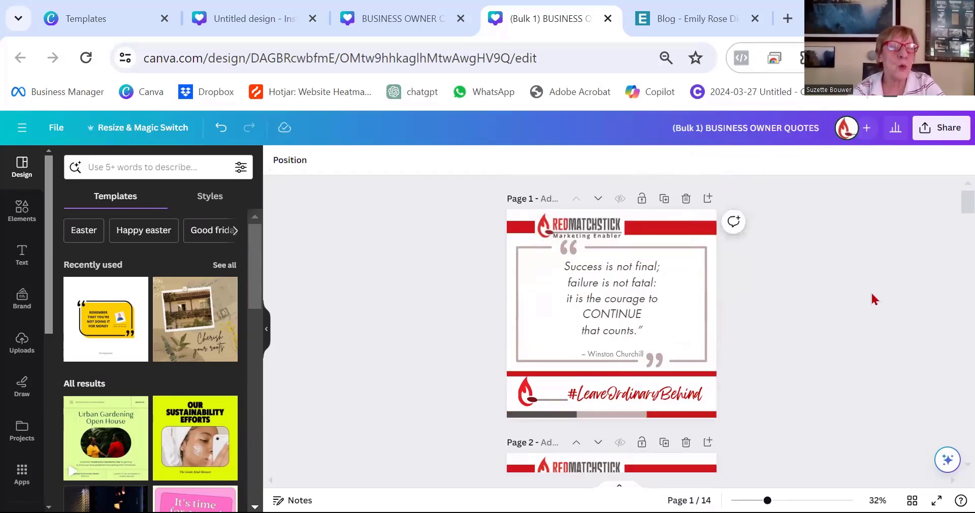
Search graphics for "continue" and add a paper airplane graphic beside the page 1 quote.
click(20, 208)
click(202, 165)
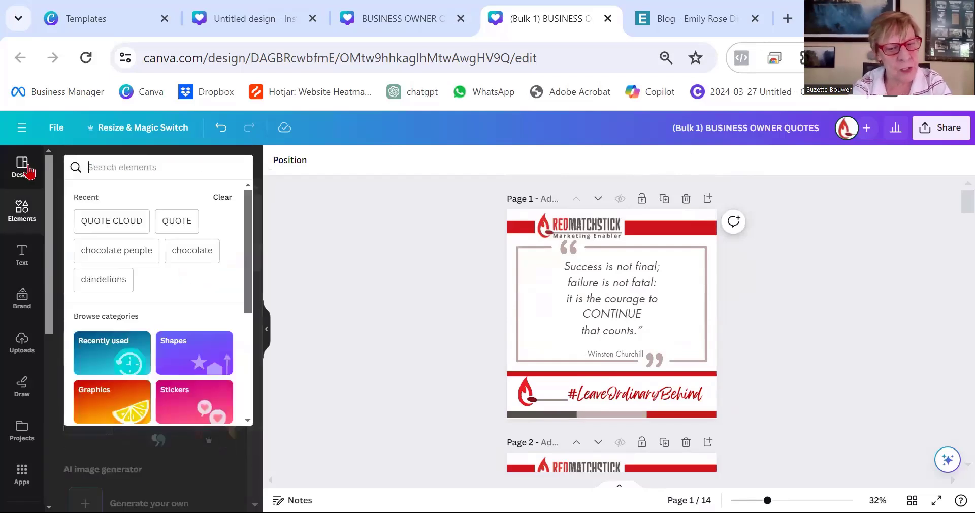
text(continue)
key(Return)
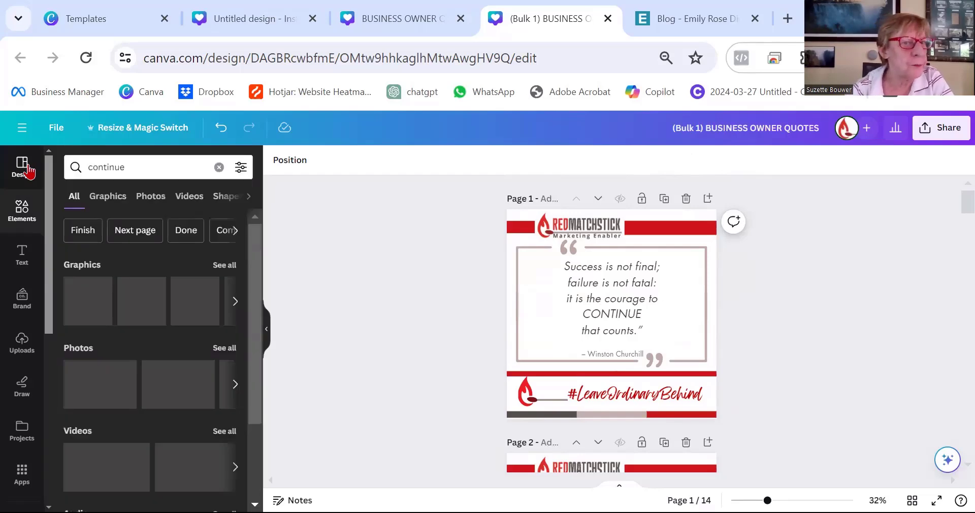
click(110, 197)
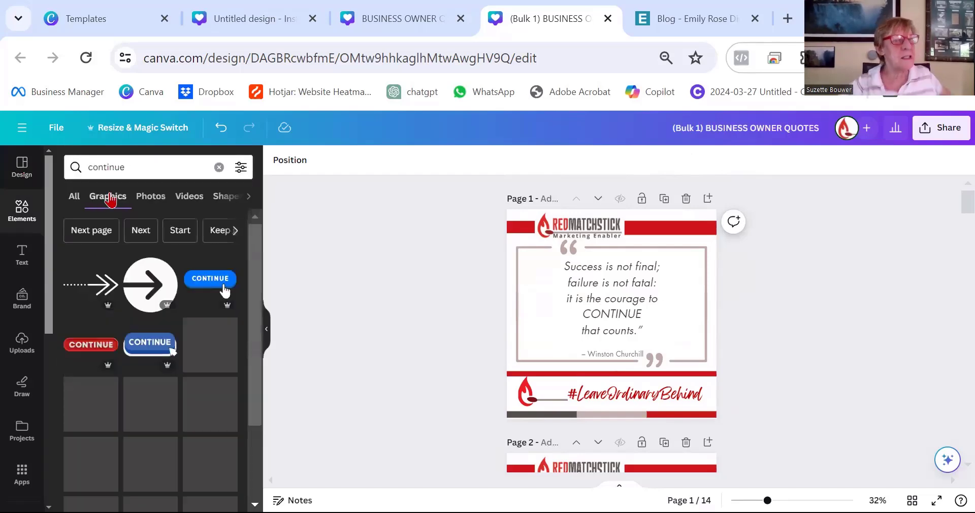
click(210, 346)
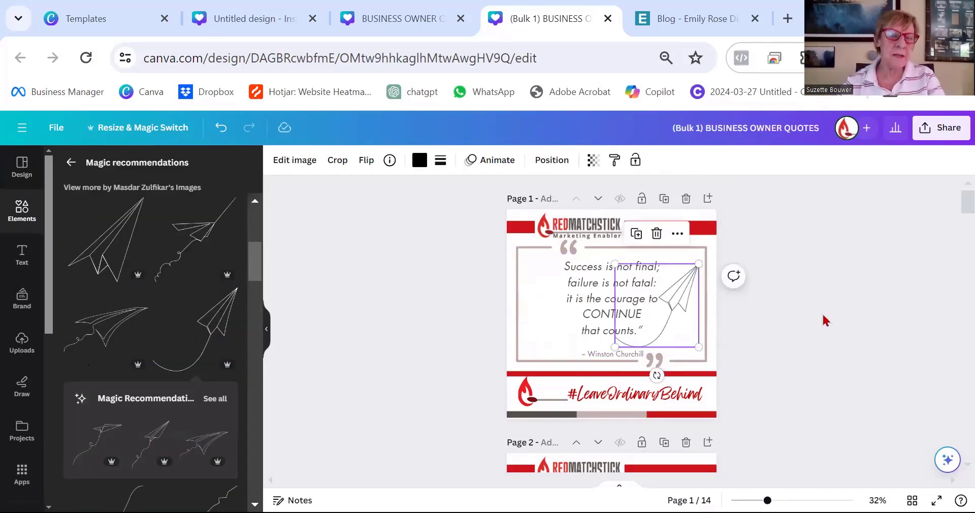
click(824, 320)
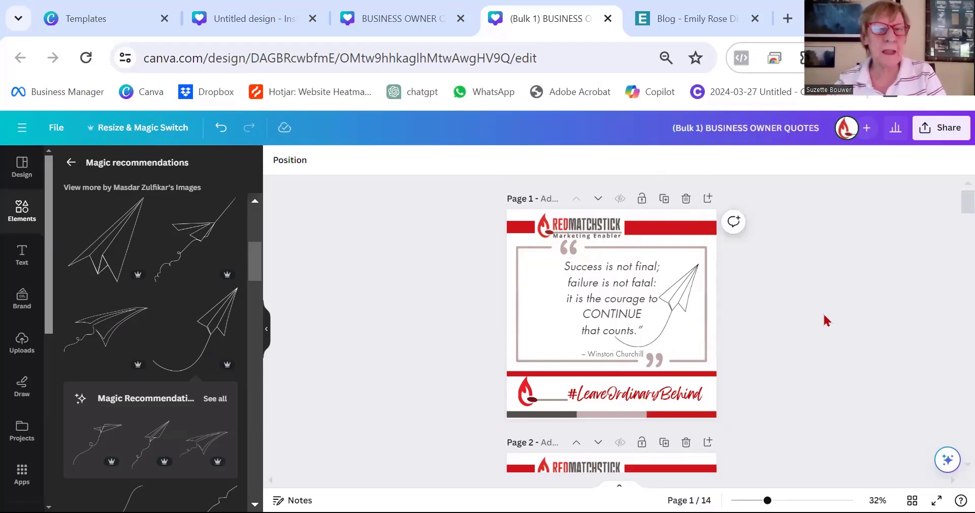
Search graphics for "FEROCIOUS" and add a rhino graphic to the page 2 quote.
scroll(819, 273, down, 5)
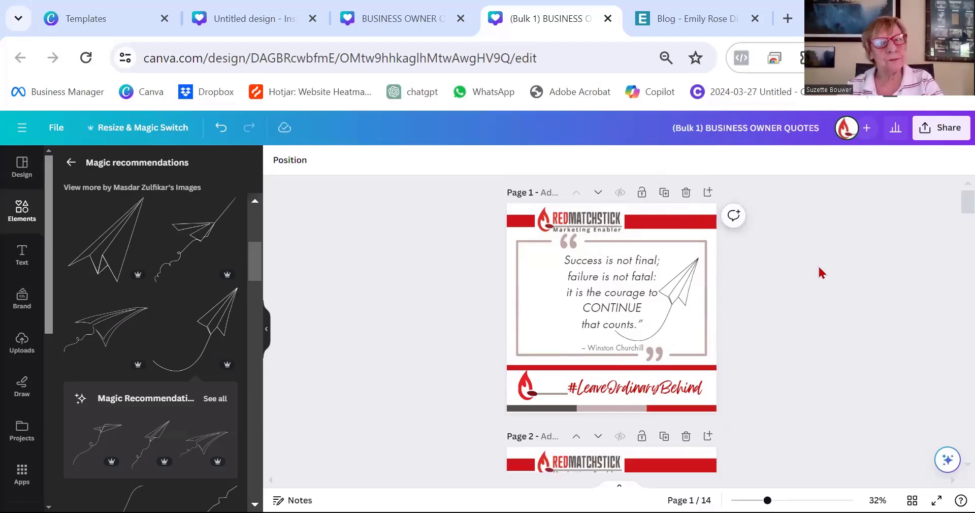
click(582, 247)
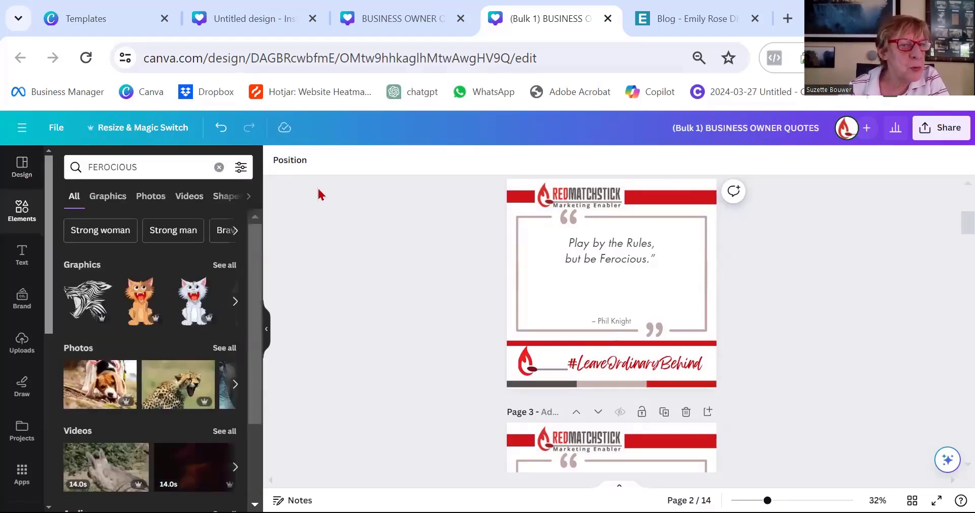
click(108, 198)
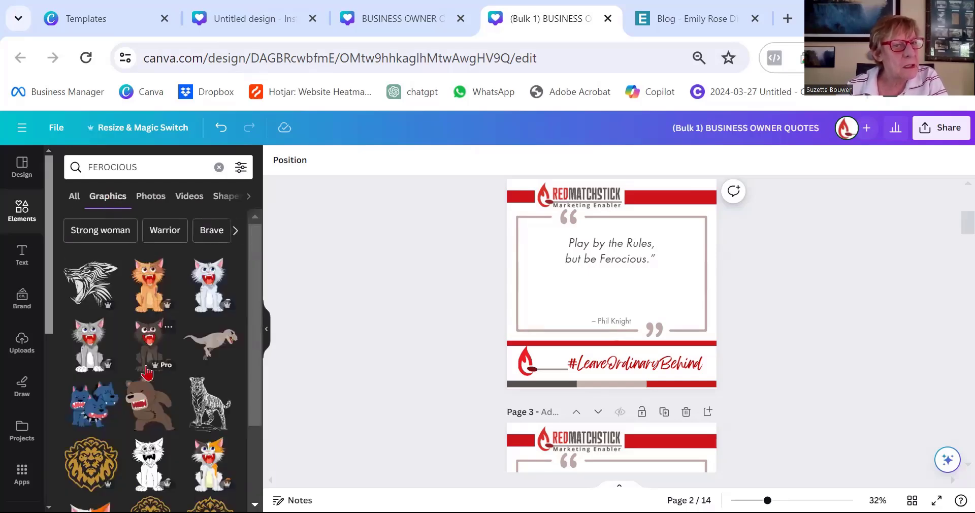
scroll(147, 373, down, 10)
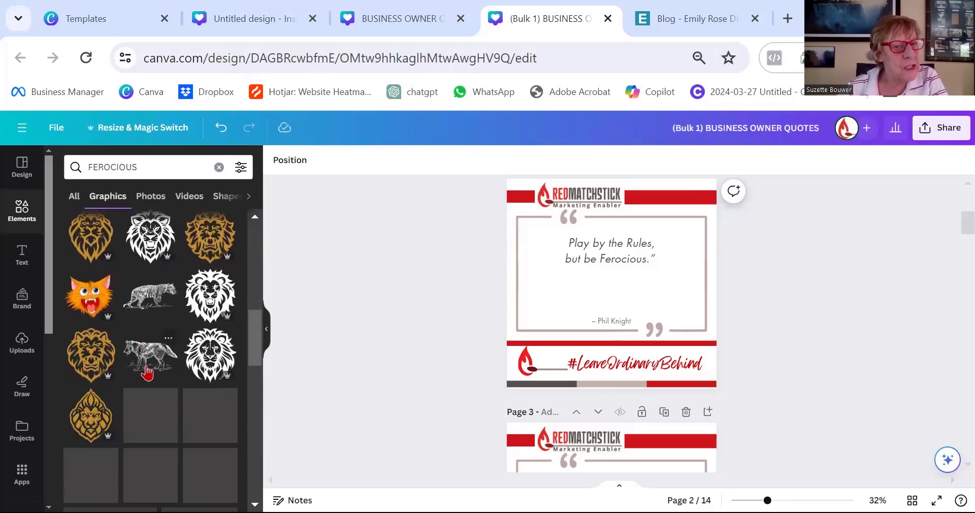
scroll(148, 373, down, 5)
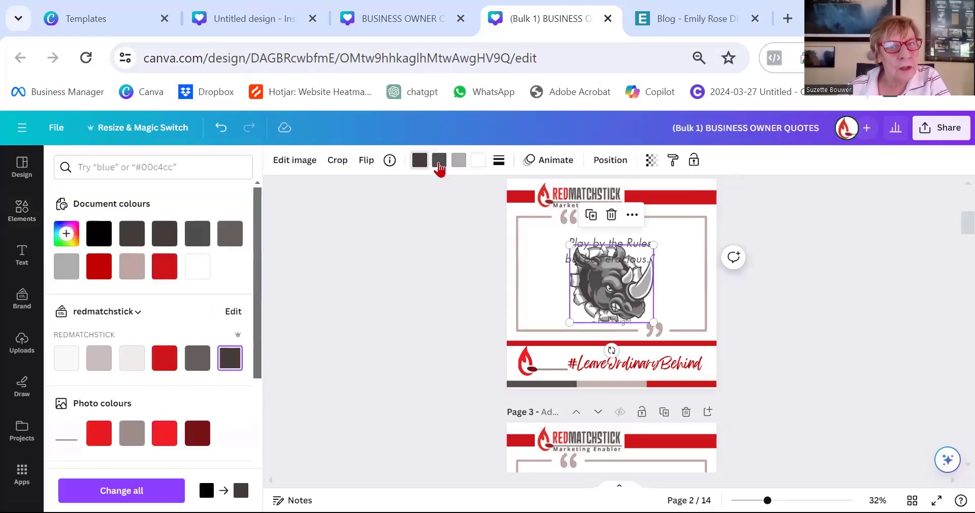
Recolour the rhino graphic's dark tone to a light brand colour and settle it below the quote.
click(439, 161)
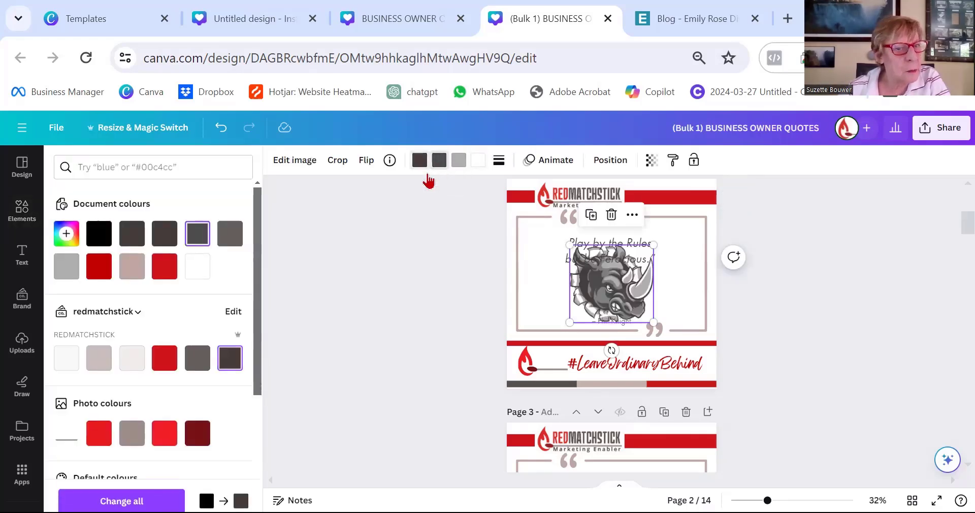
click(94, 362)
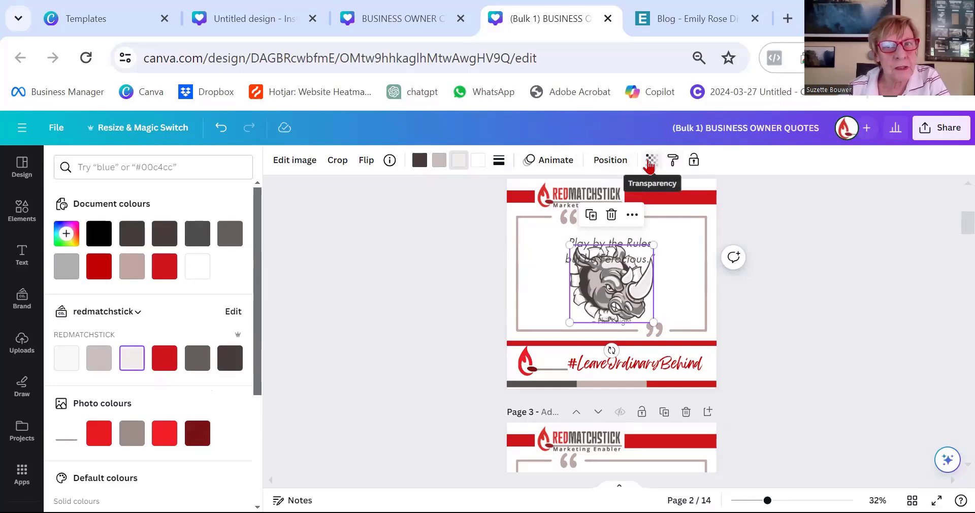
mouse_move(644, 245)
mouse_down()
mouse_move(644, 237)
mouse_move(624, 282)
mouse_move(642, 258)
mouse_up()
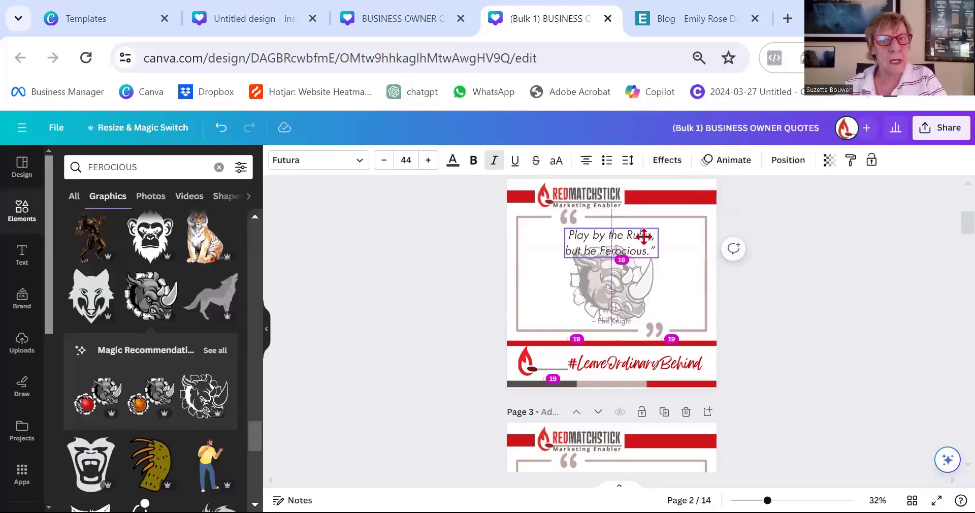
click(638, 272)
click(828, 284)
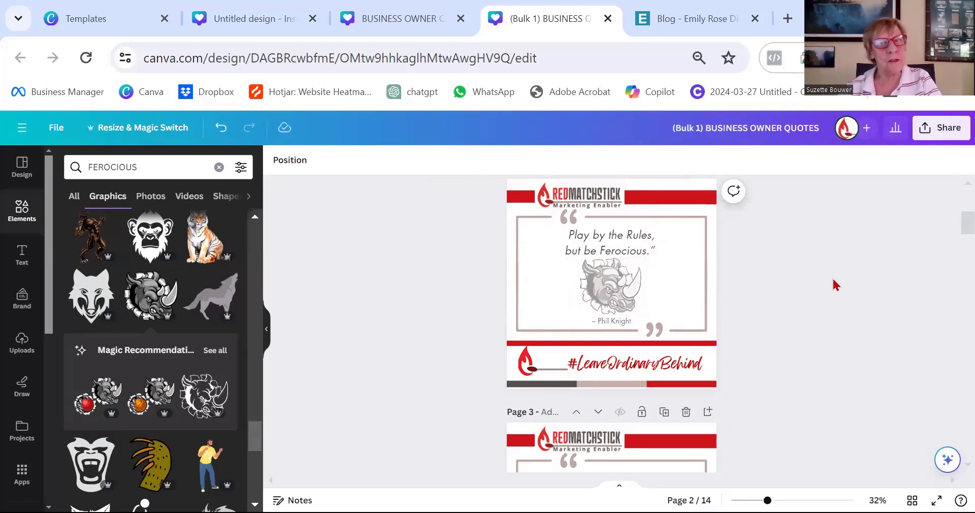
Resize the page 3 quote box and break the quote into three lines, capitalising "Opportunities".
scroll(711, 243, down, 5)
click(579, 228)
drag(518, 221, 529, 228)
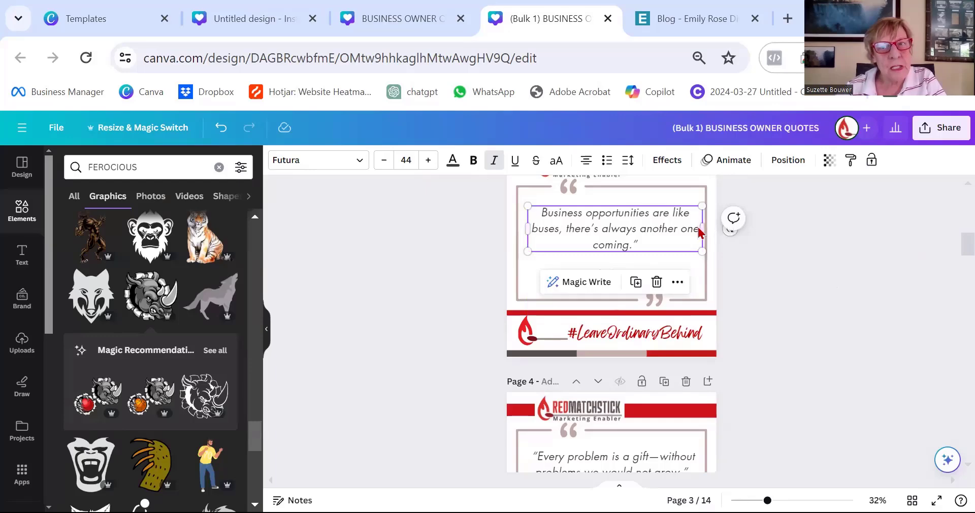
drag(705, 224, 698, 226)
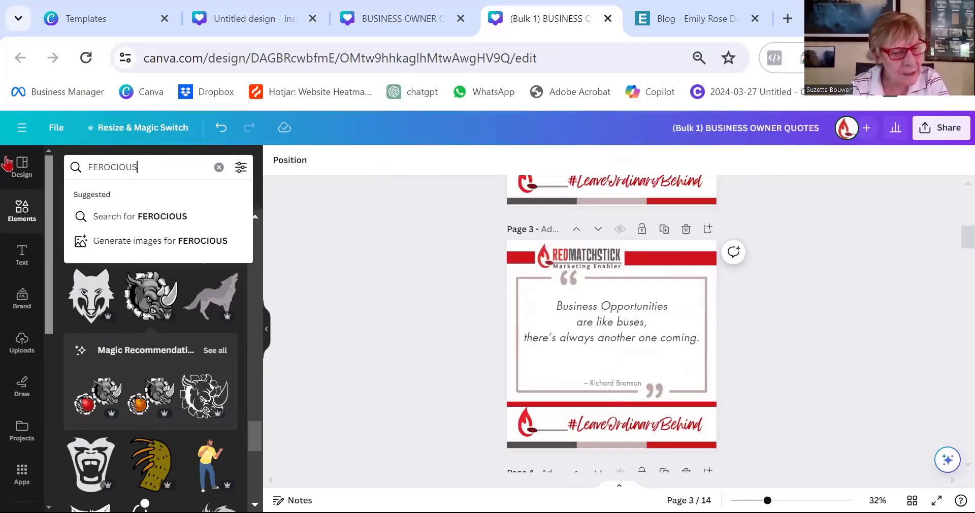
Search graphics for "RED LONDON BUSES", add a red bus pattern to page 3, and crop it to one row.
text(B)
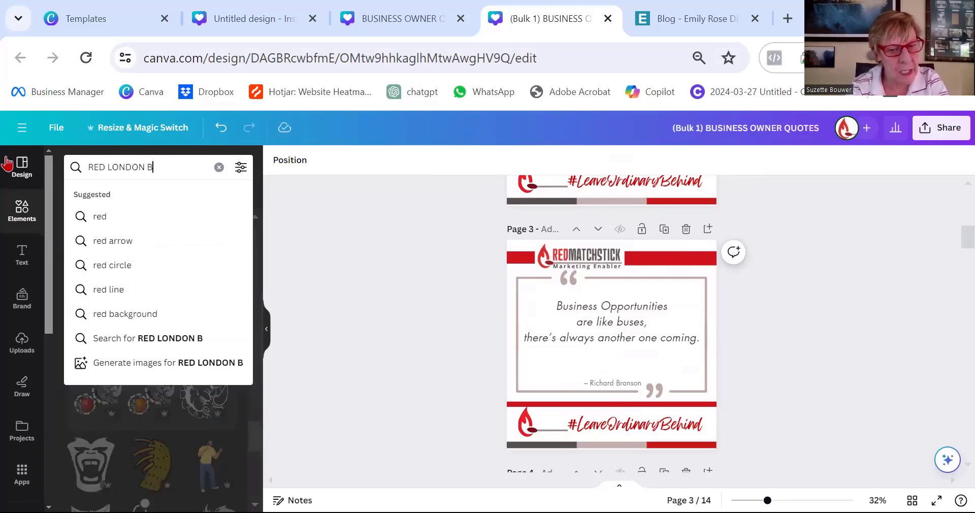
text(USES)
key(Return)
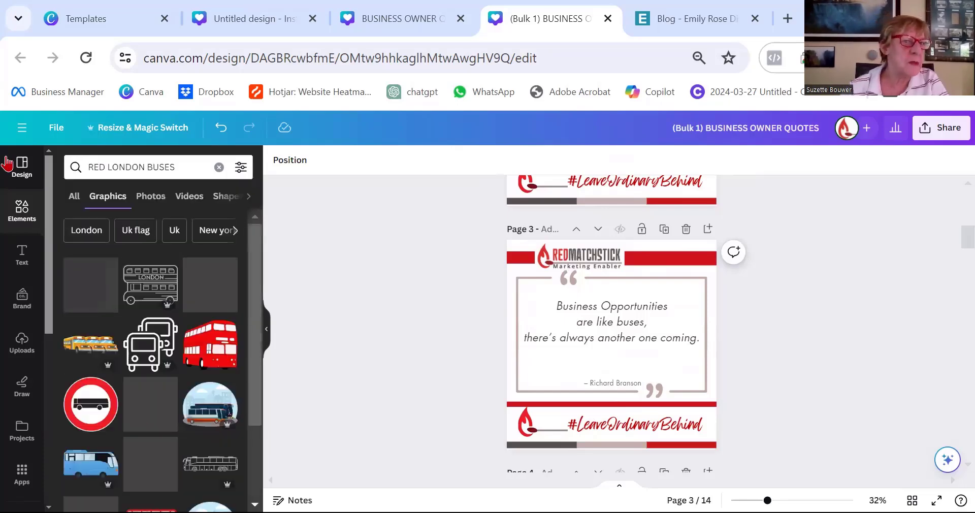
click(209, 284)
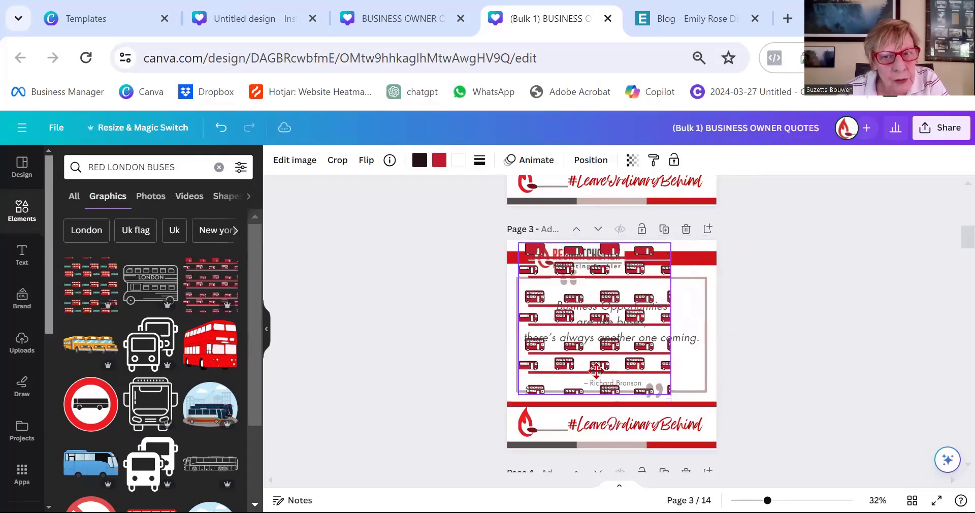
drag(671, 243, 729, 239)
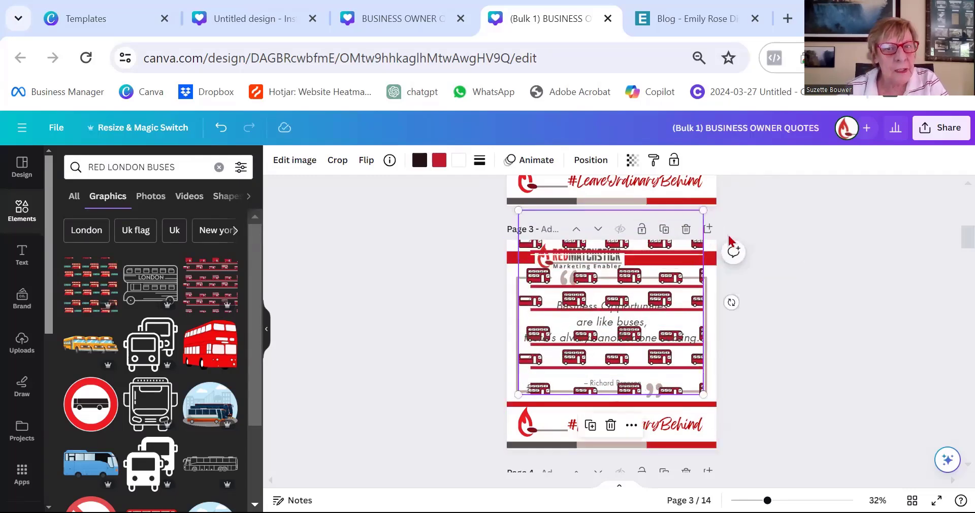
click(336, 160)
click(849, 313)
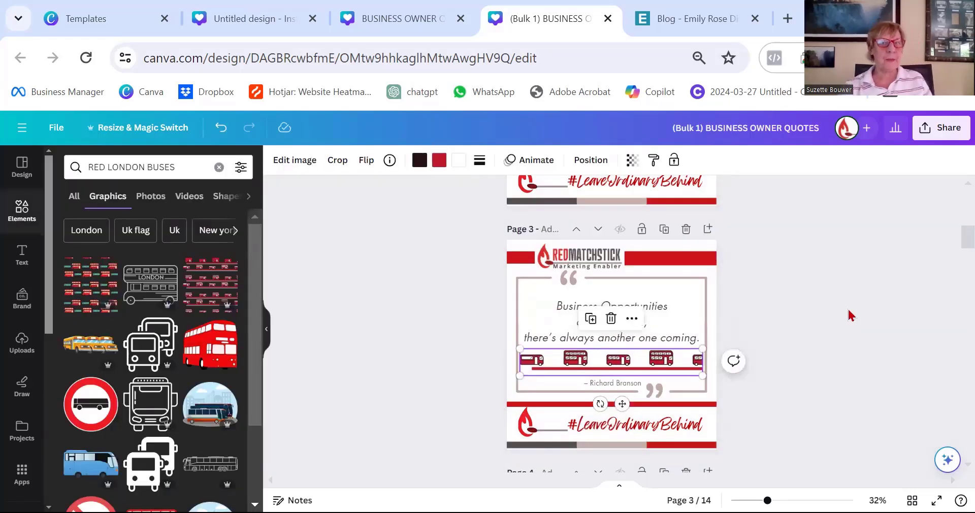
Capitalise "Gift" in the page 4 quote.
scroll(851, 315, down, 5)
click(644, 274)
click(643, 272)
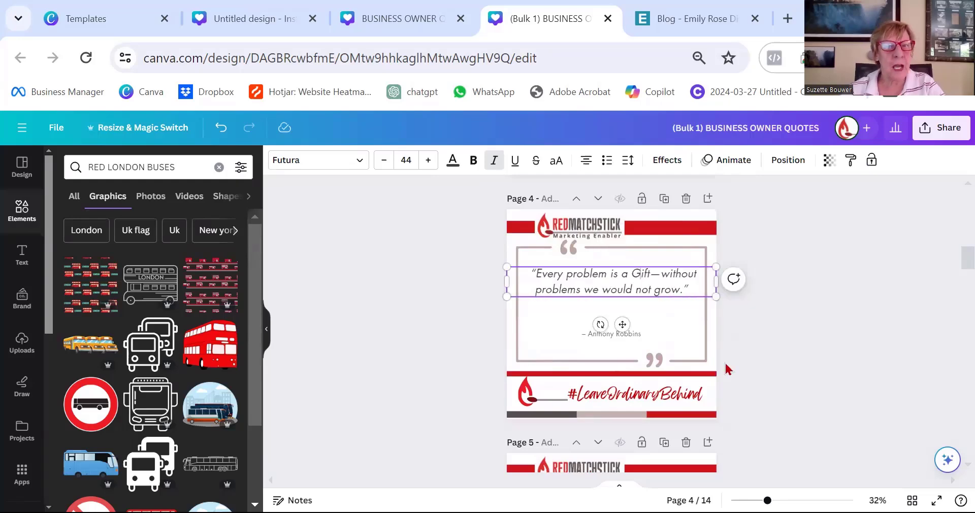
Search graphics for "GIFT", add a red gift box below the page 4 quote, and narrow the quote box.
text(G)
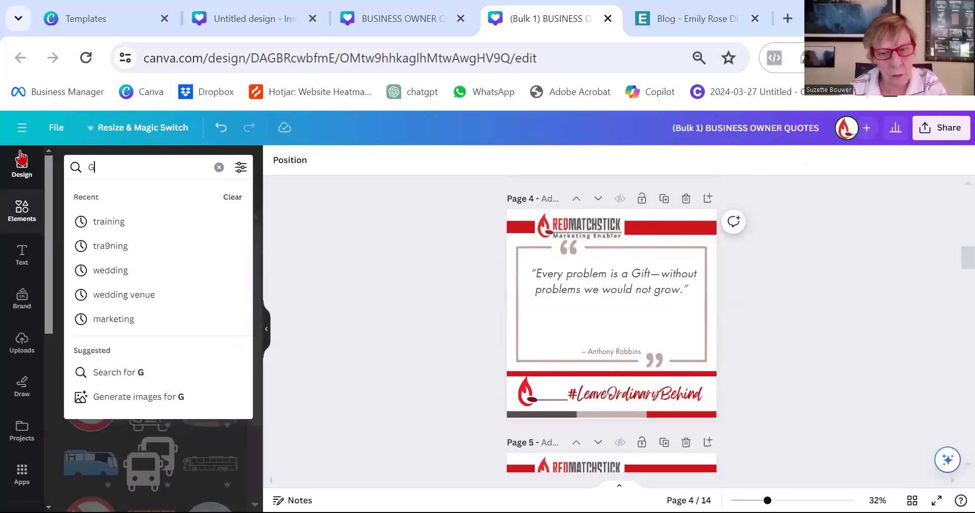
text(IFT)
key(Return)
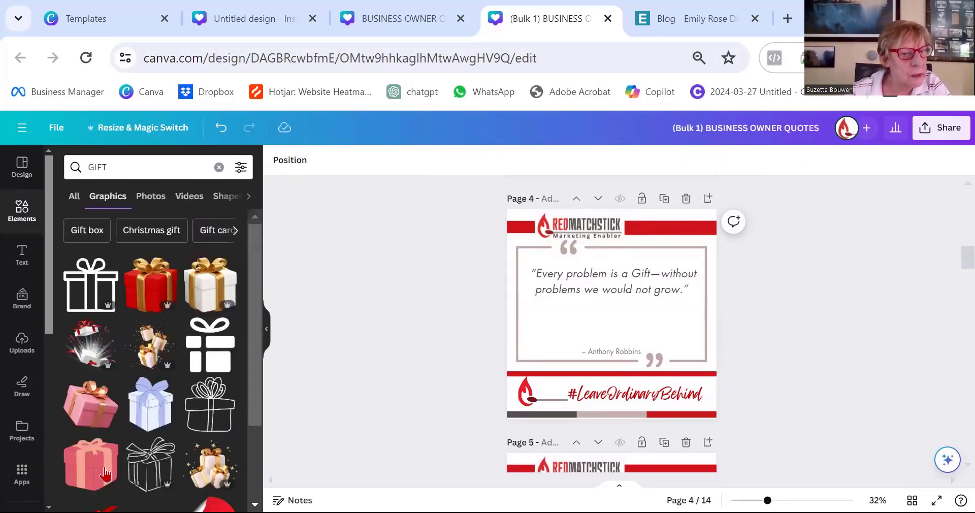
scroll(106, 466, down, 5)
scroll(106, 466, down, 3)
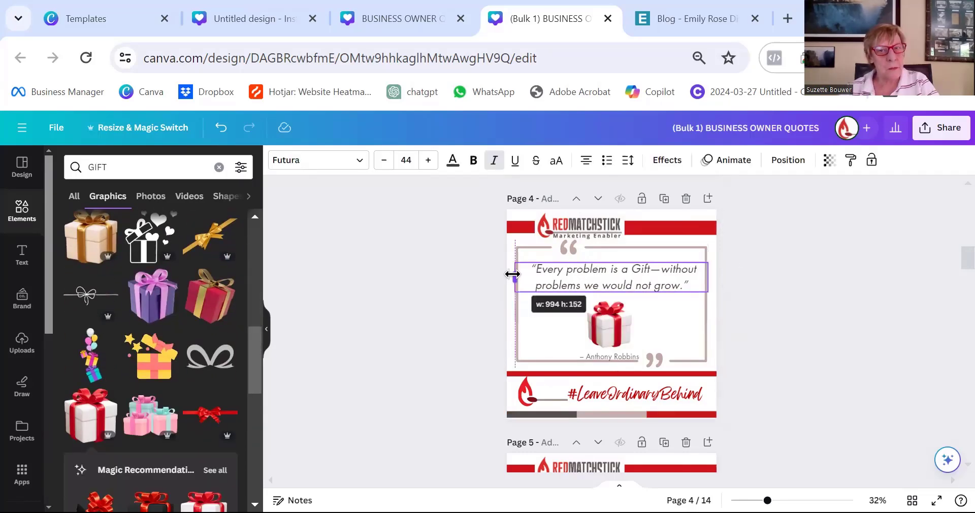
drag(511, 273, 515, 273)
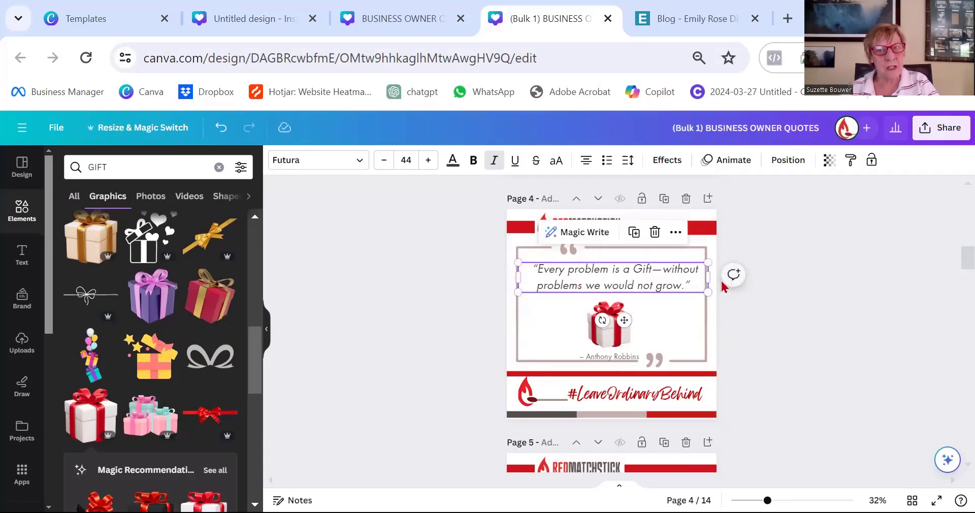
drag(709, 277, 703, 278)
Scroll through the pages to review the added graphics.
scroll(856, 304, up, 12)
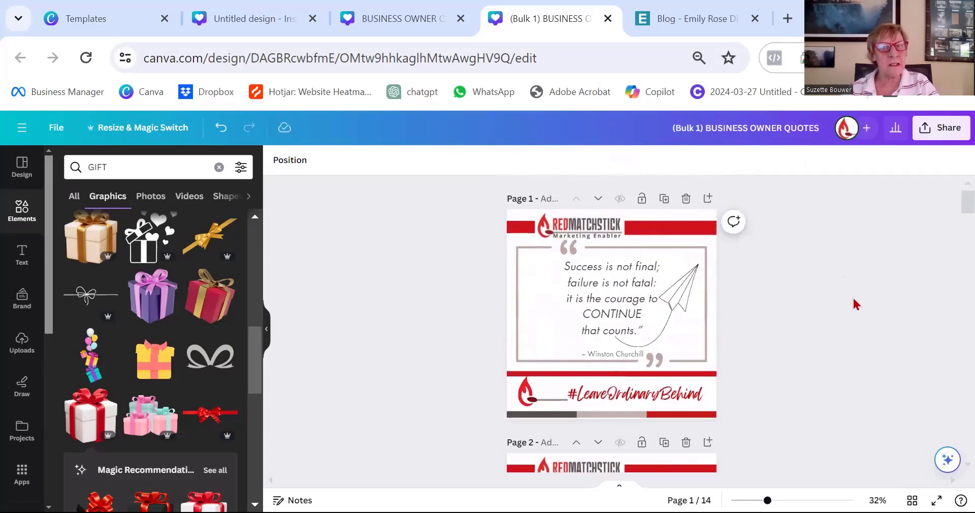
scroll(857, 305, down, 7)
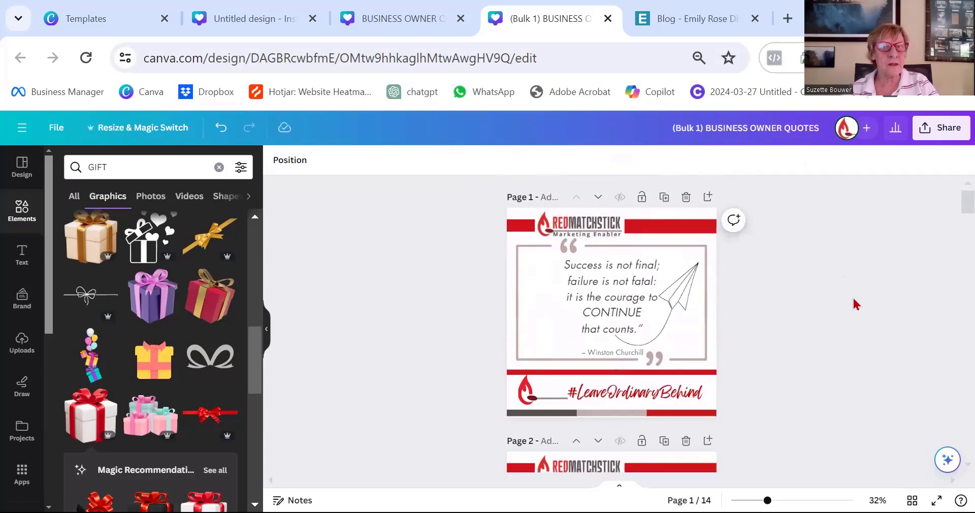
scroll(856, 305, down, 5)
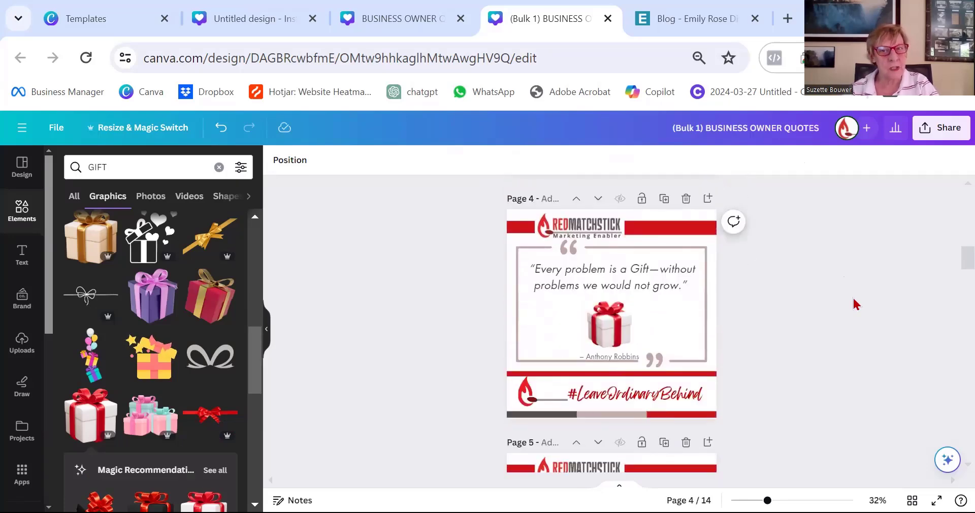
scroll(856, 305, down, 2)
scroll(856, 305, up, 2)
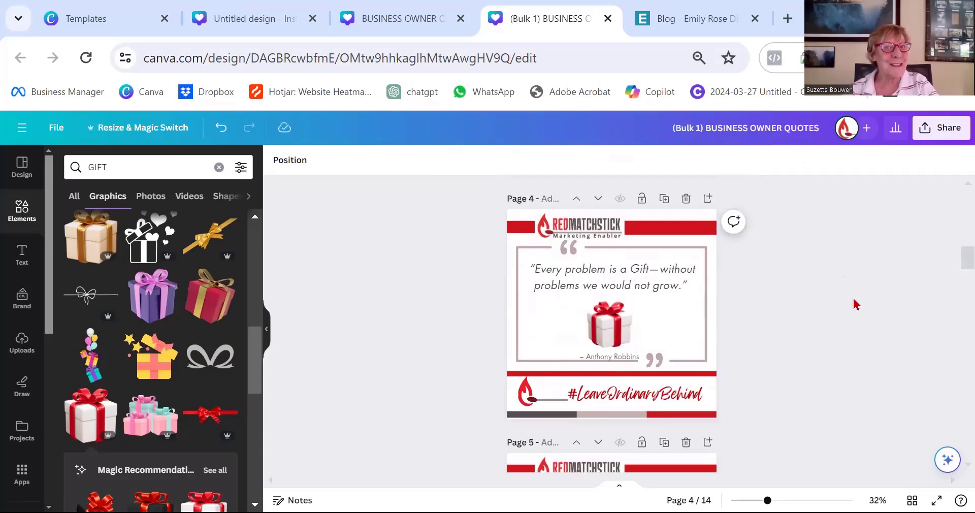
scroll(856, 305, down, 2)
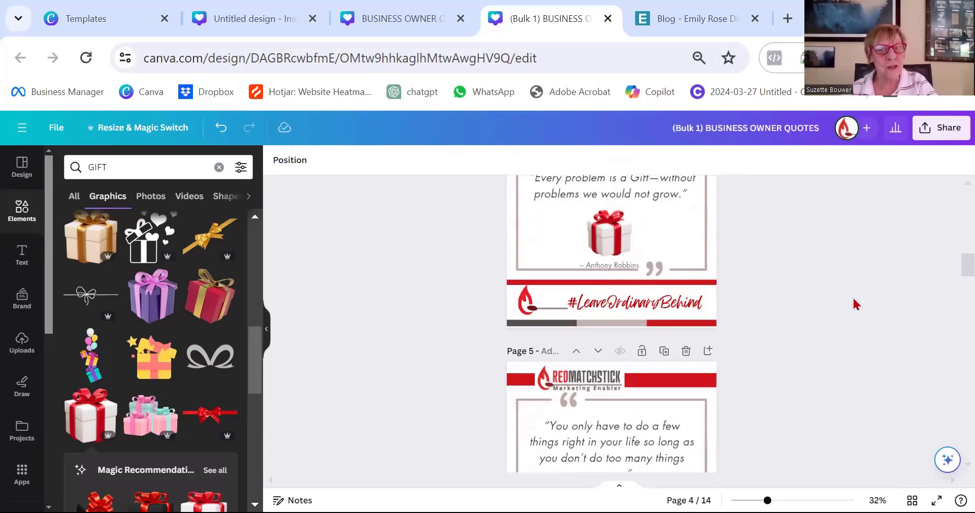
scroll(857, 305, down, 1)
scroll(857, 304, up, 10)
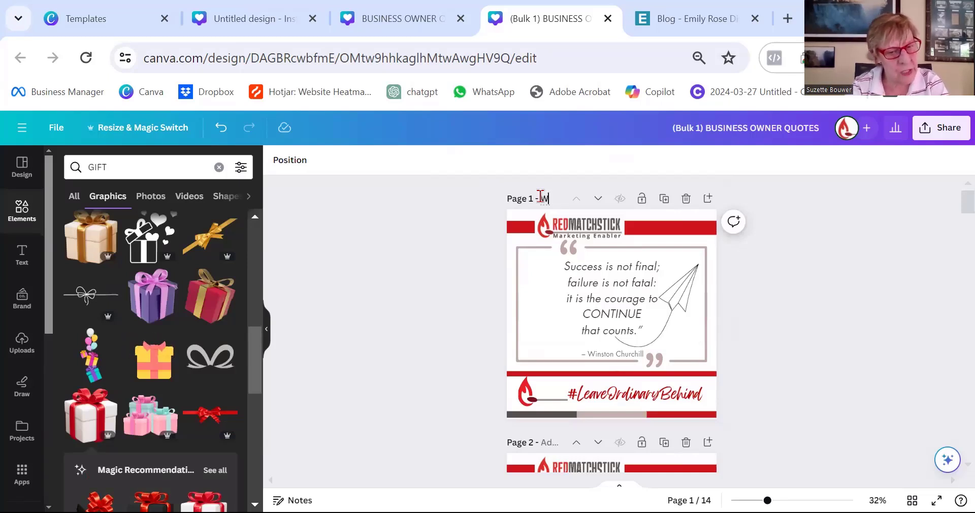
Title page 1 after Churchill and title page 2 "rules - rhino".
text(in CHurchill c)
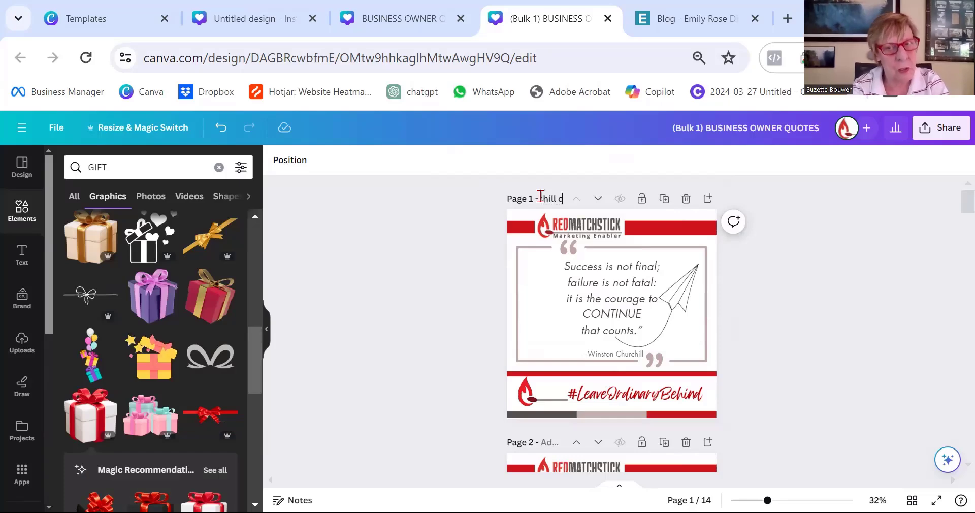
scroll(543, 264, down, 3)
click(549, 258)
text(rules)
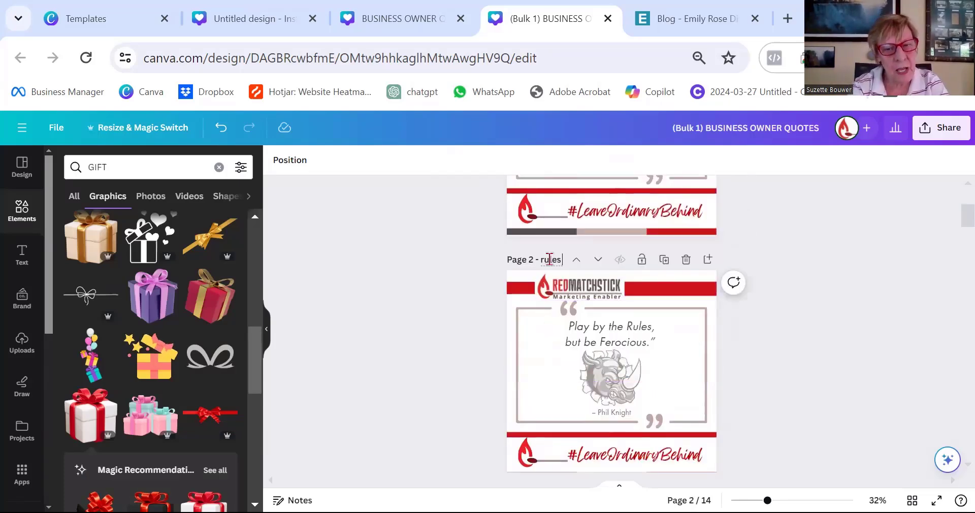
text( - r)
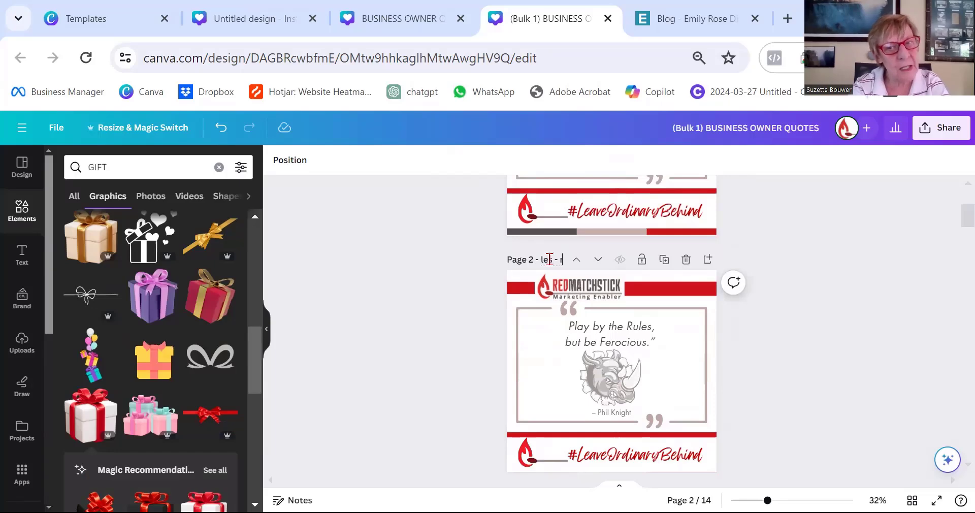
text(hine)
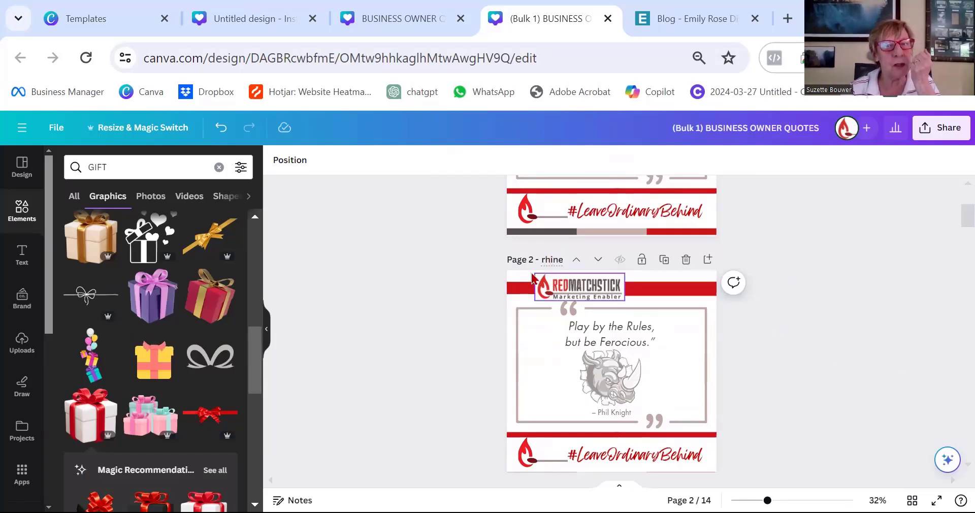
key(BackSpace)
text(o)
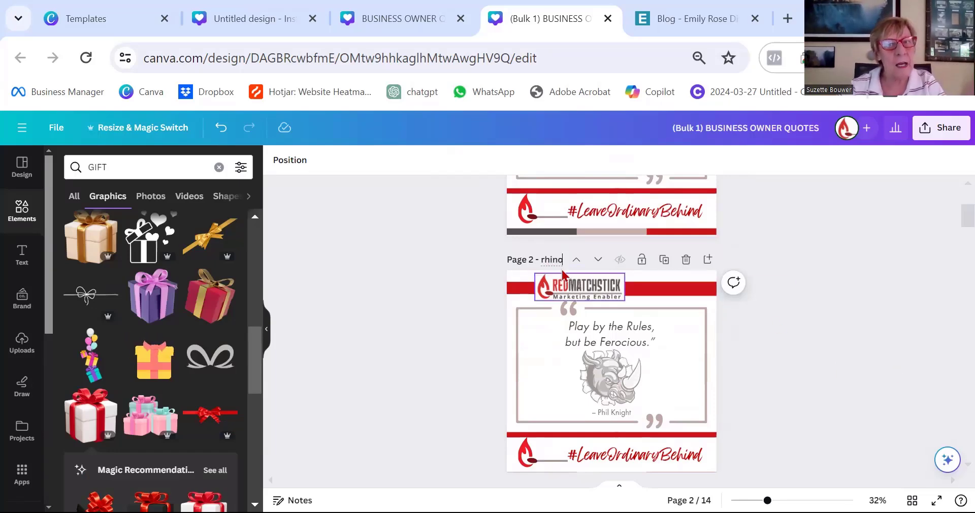
Open the design's share options to look them over, then close them and return to page 1.
click(830, 297)
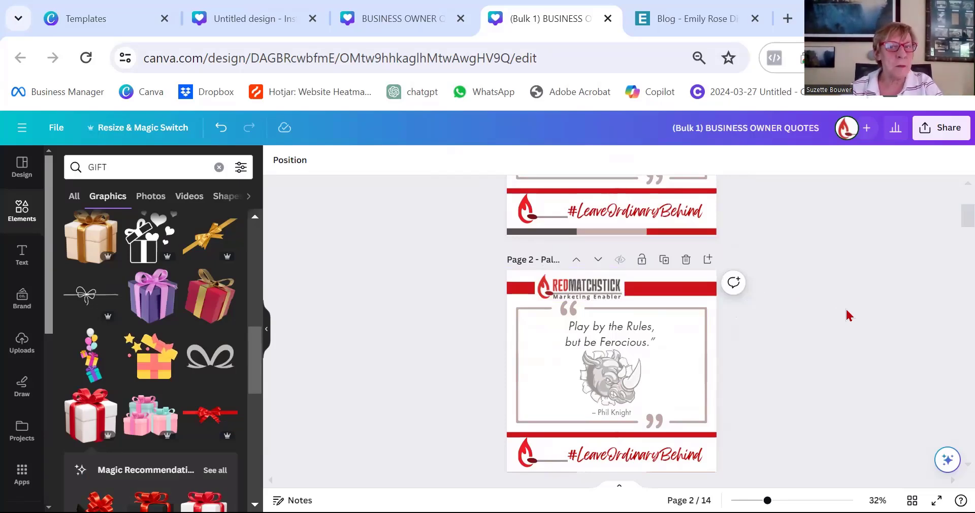
scroll(847, 315, down, 5)
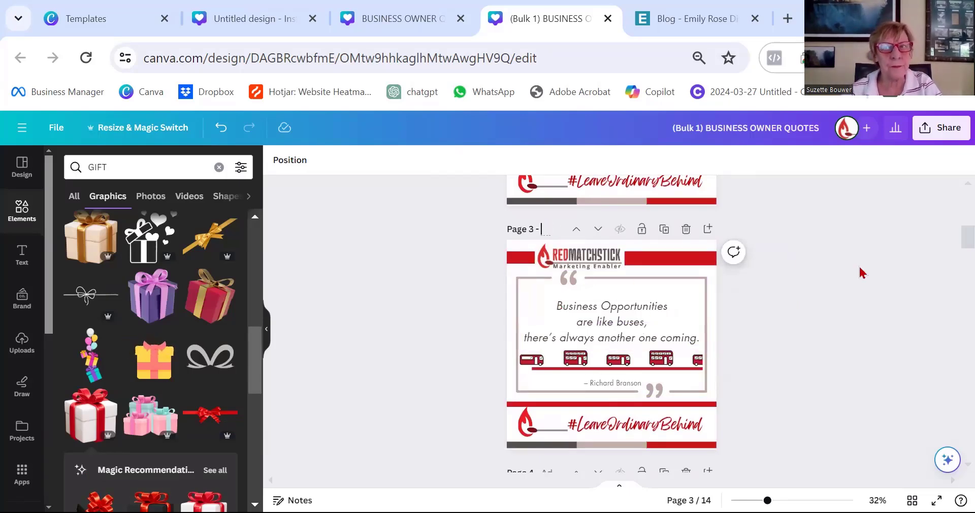
click(936, 130)
scroll(817, 390, down, 1)
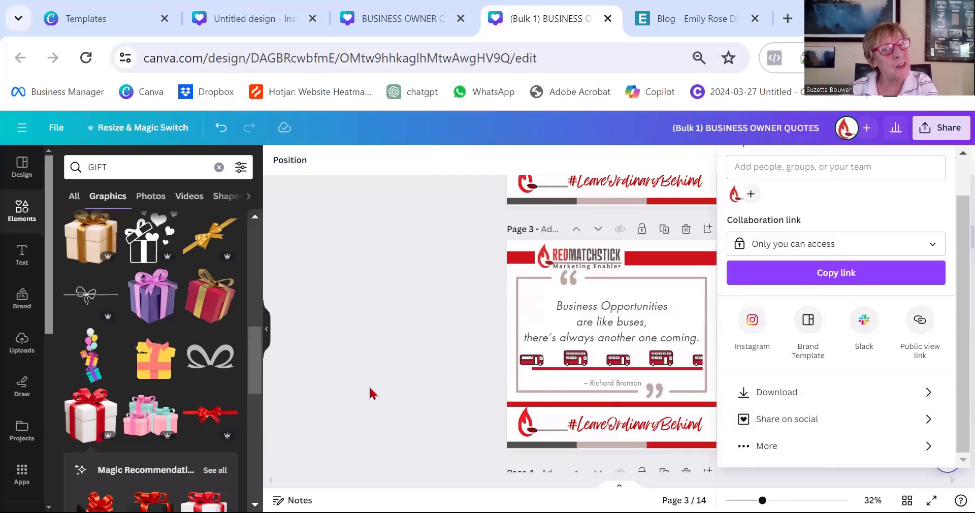
click(394, 410)
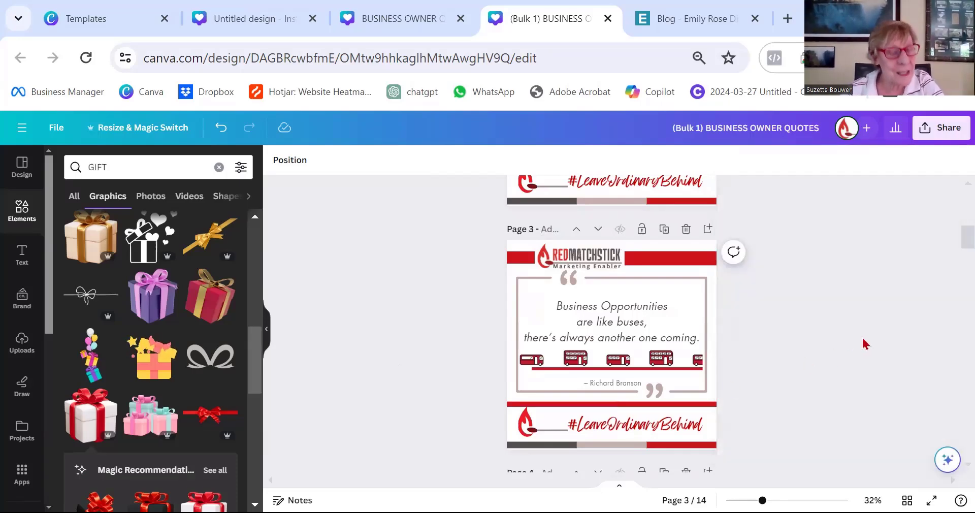
scroll(863, 342, up, 10)
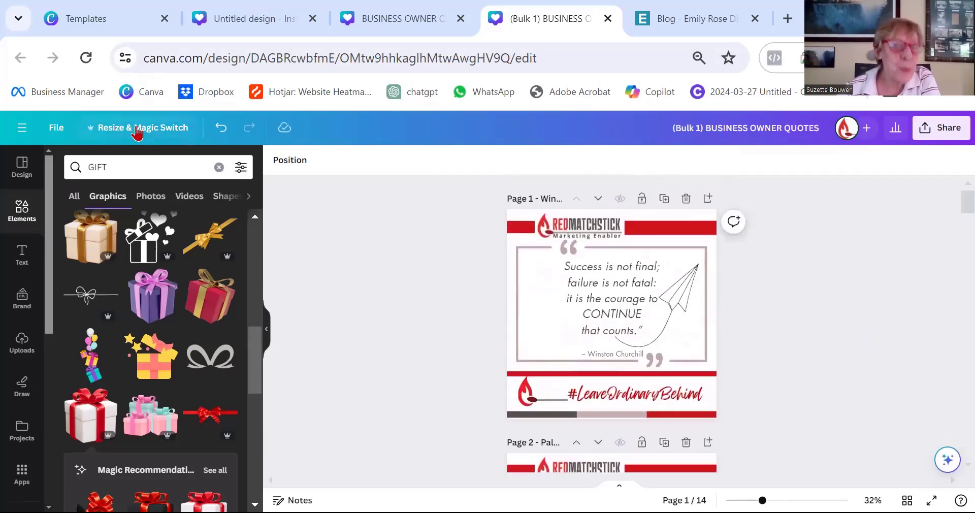
Copy and resize all pages into a new Instagram Reel design at 1080 × 1920 px.
click(137, 129)
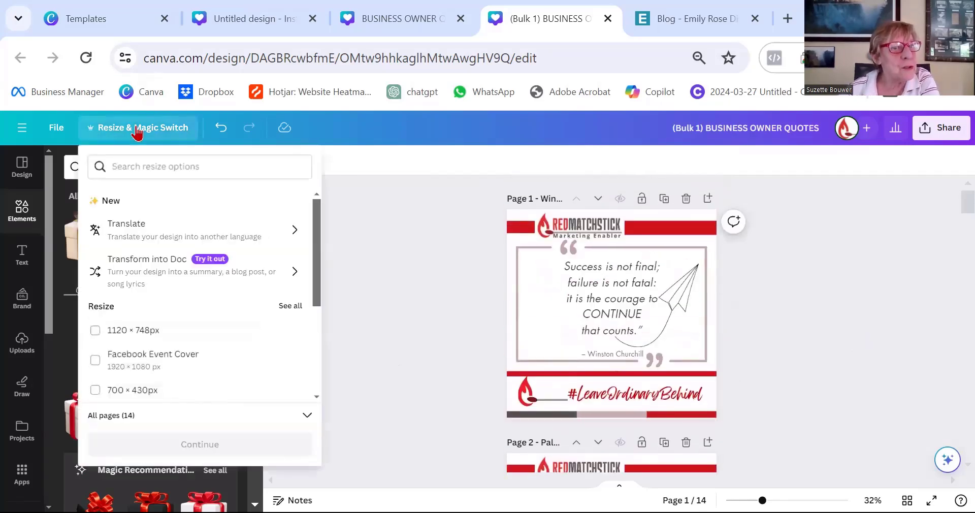
click(157, 167)
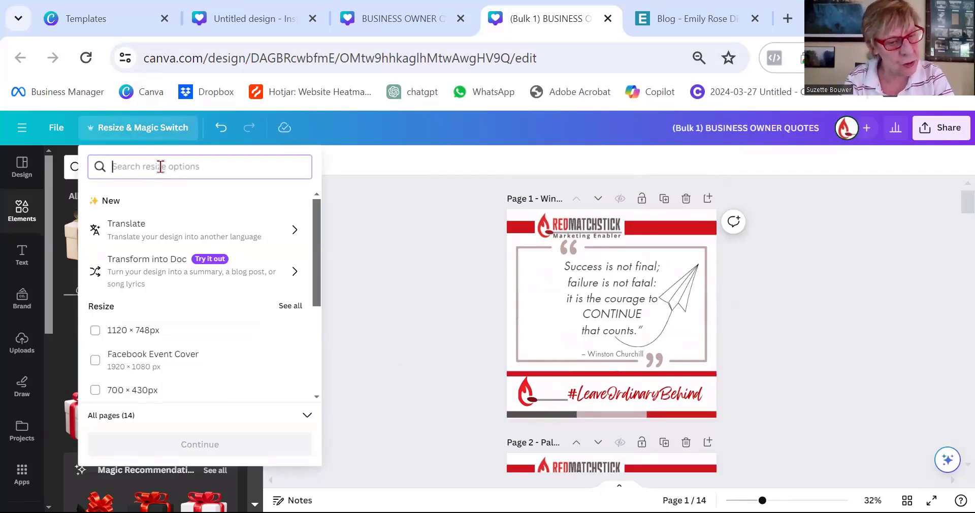
text(reels)
click(114, 202)
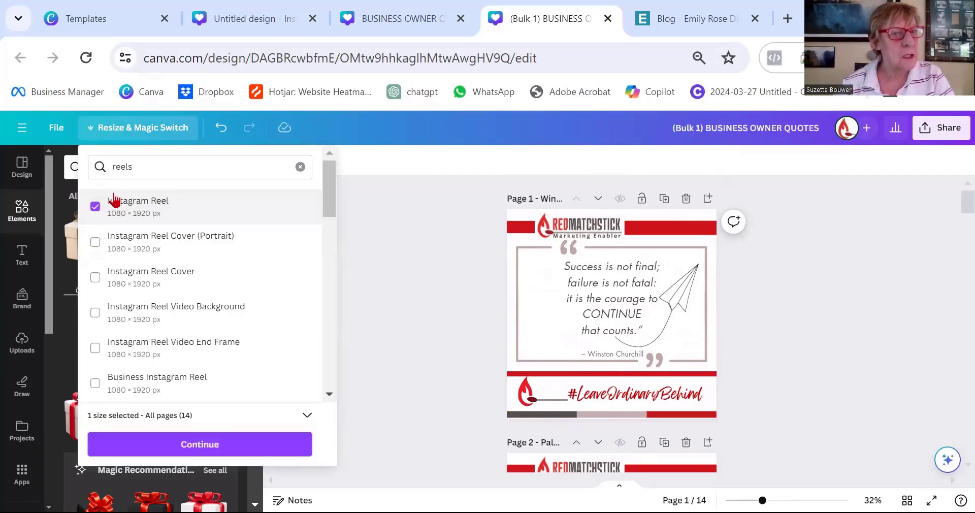
click(238, 444)
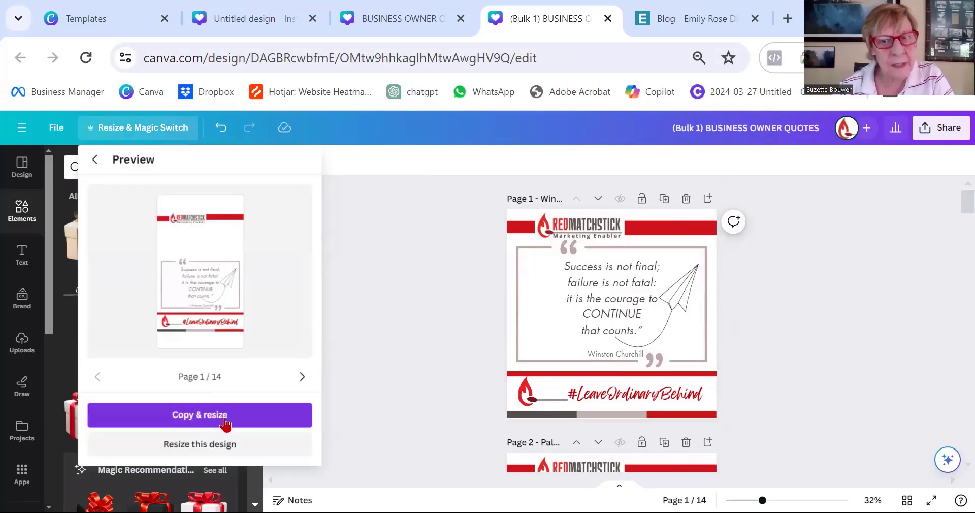
click(225, 422)
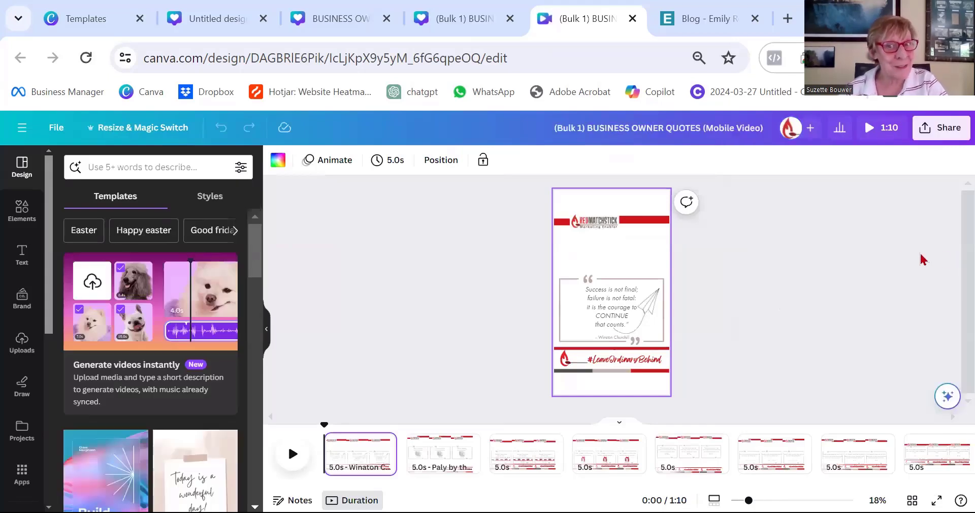
Search the elements for "walking steps video" and add a walking silhouette video to page 1 above the quote.
click(650, 310)
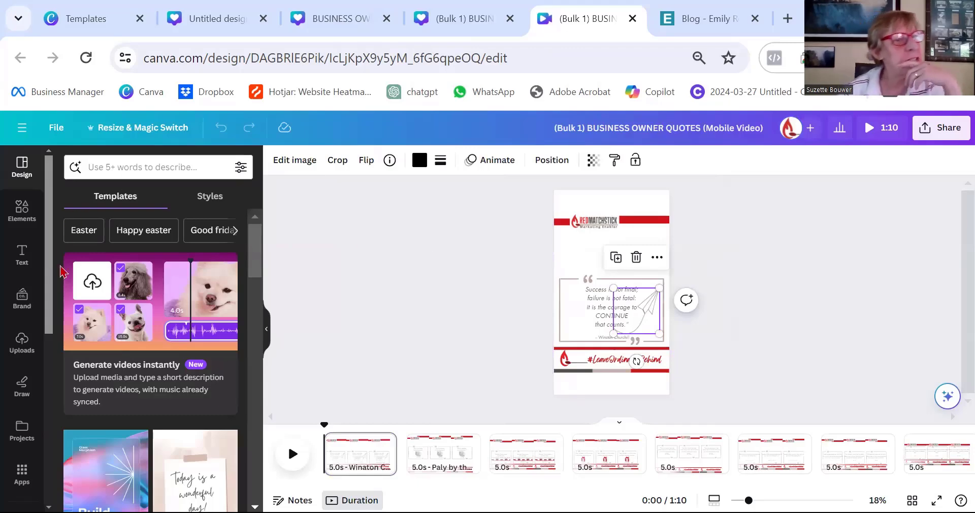
click(16, 208)
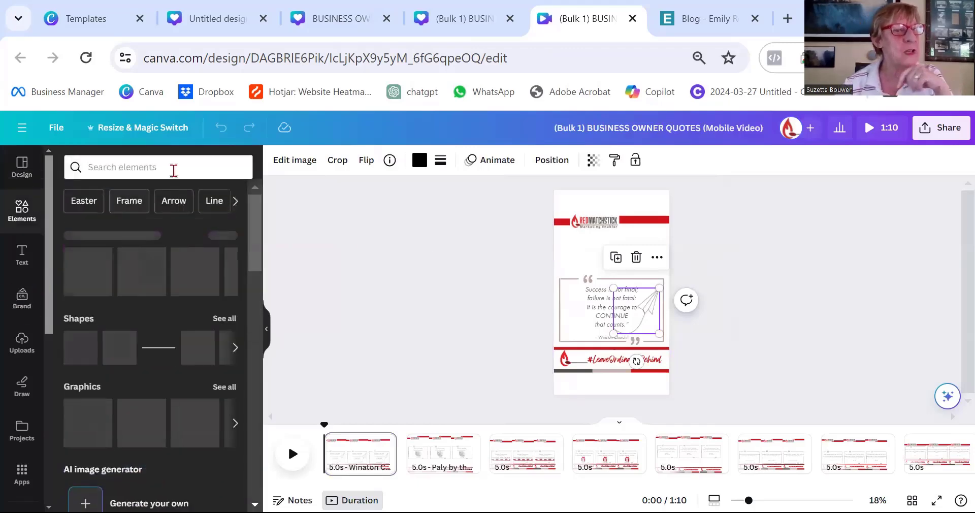
click(173, 169)
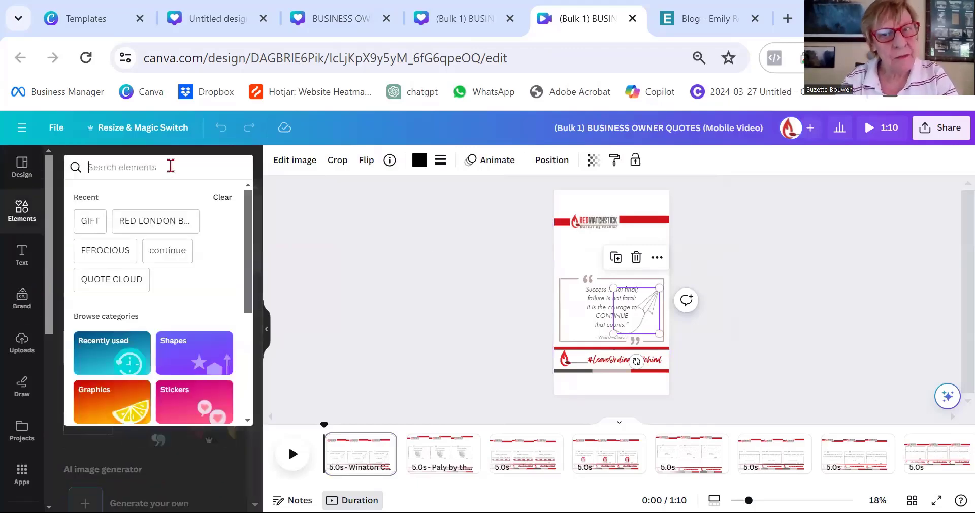
text(steps video)
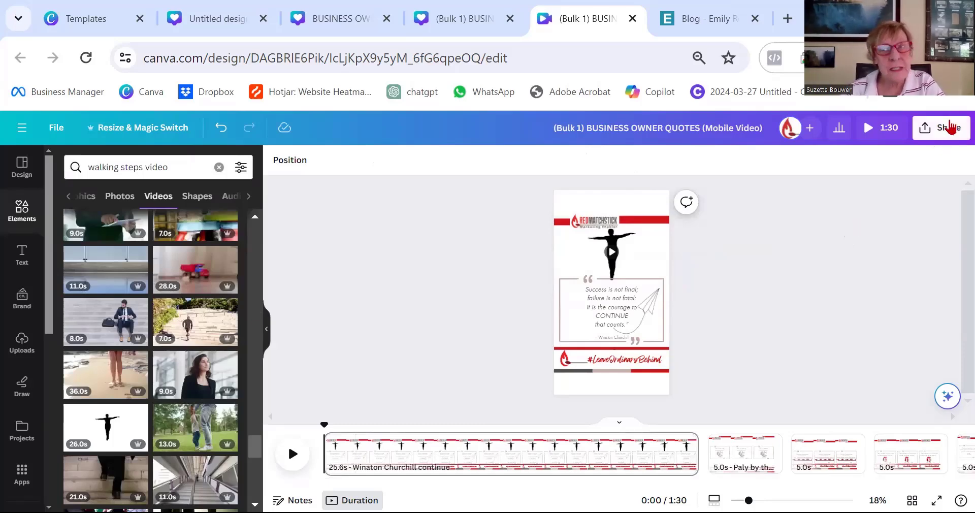
Open the download options and restrict the pages to download to page 1 only.
click(949, 127)
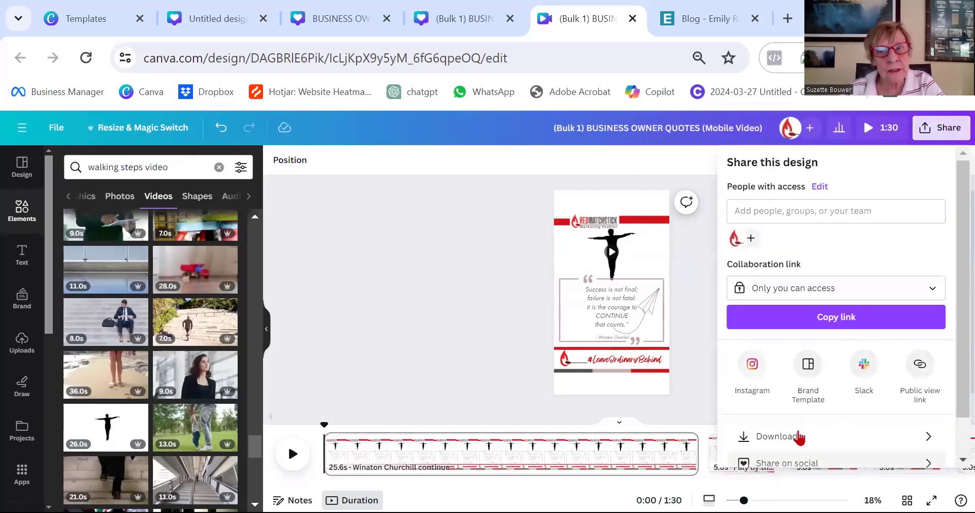
click(797, 438)
click(947, 320)
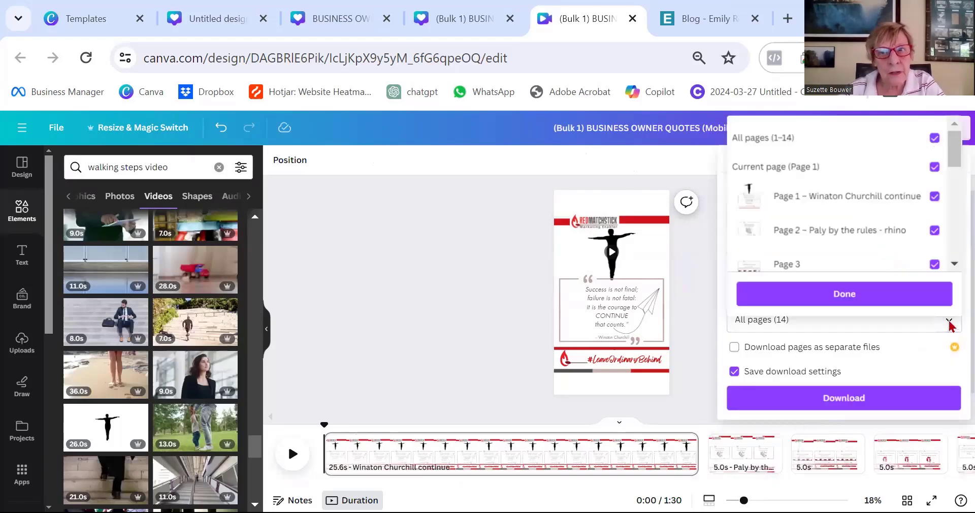
click(935, 138)
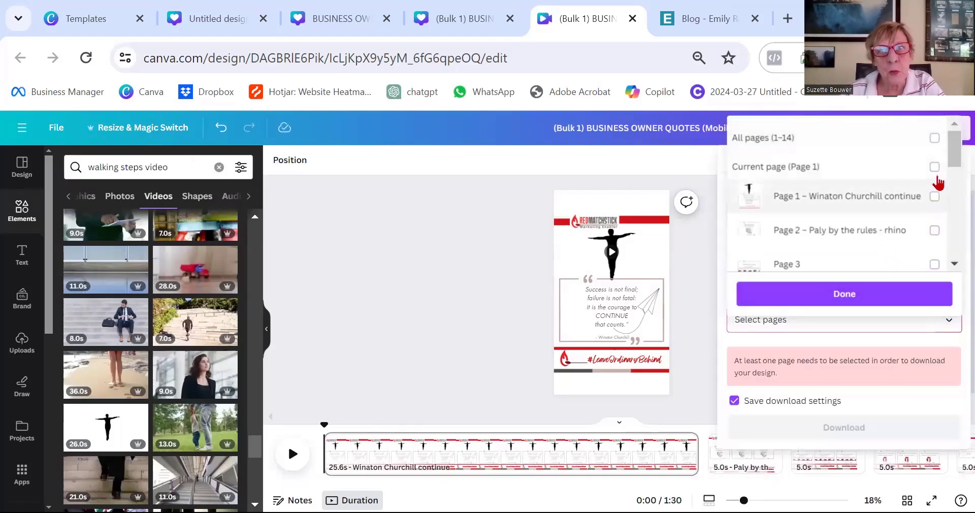
click(935, 167)
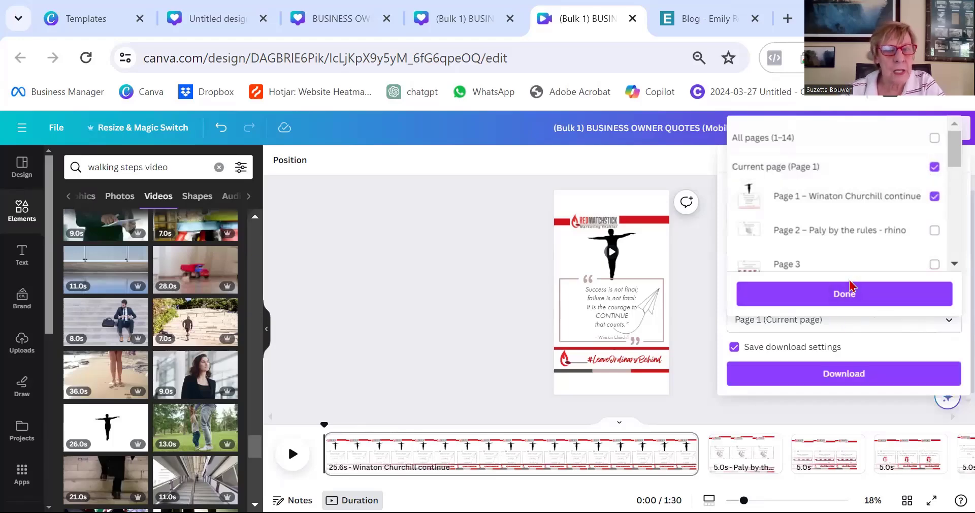
click(853, 294)
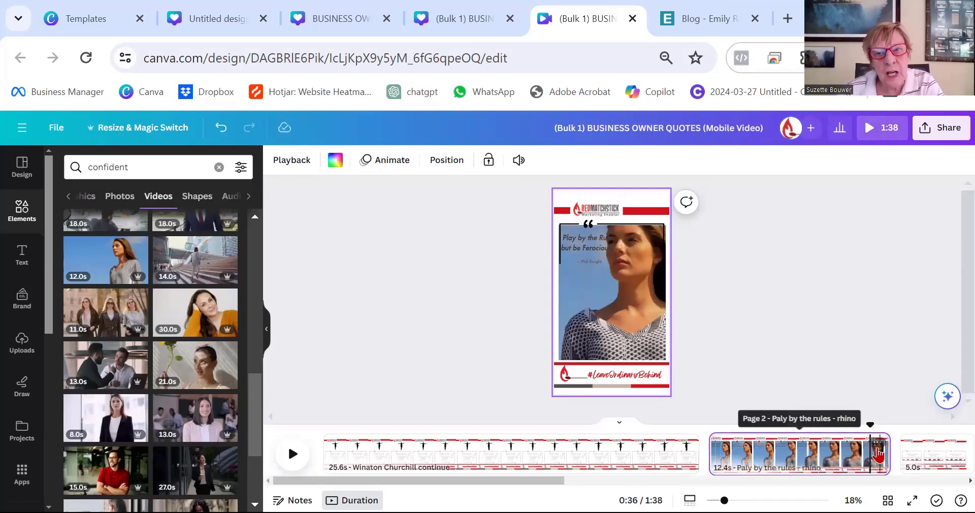
Duplicate page 2 with the confident woman video in the timeline.
click(591, 253)
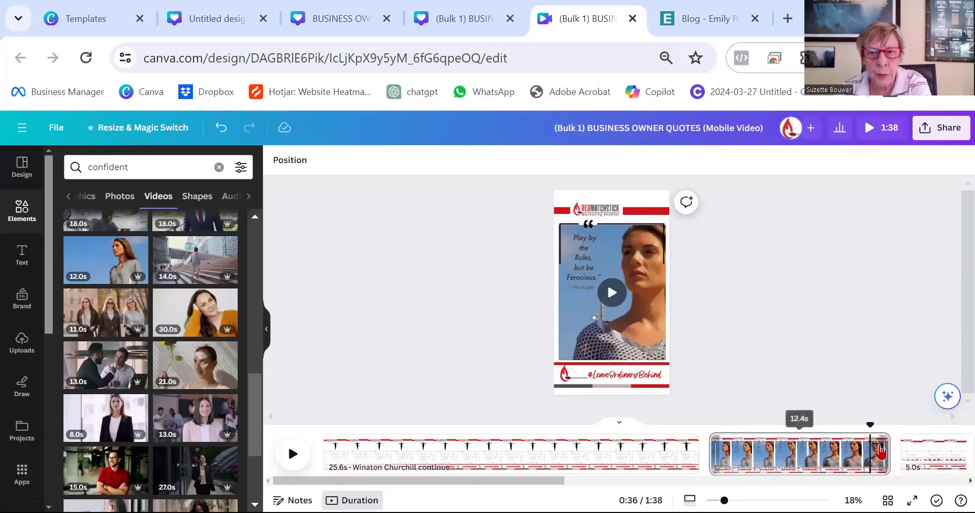
right_click(879, 452)
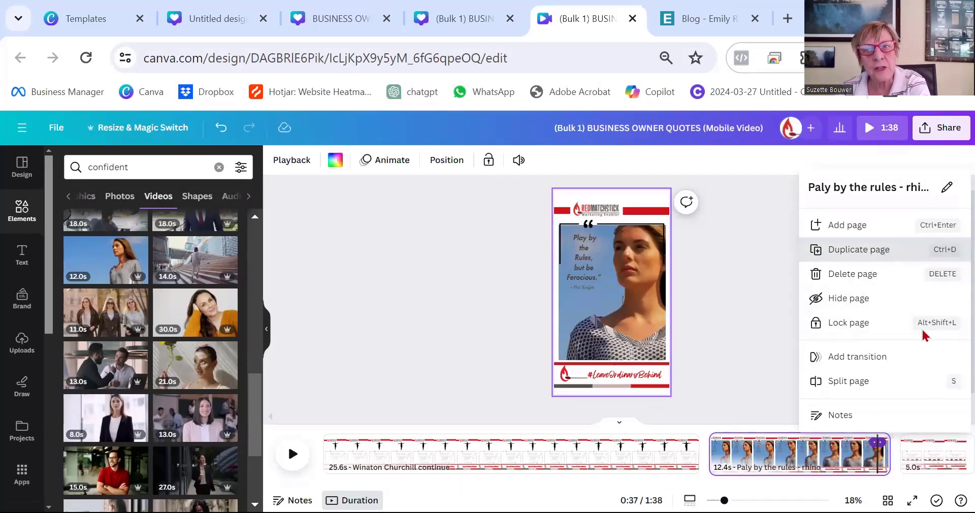
click(934, 250)
Download the reel design as an MP4 video.
click(952, 131)
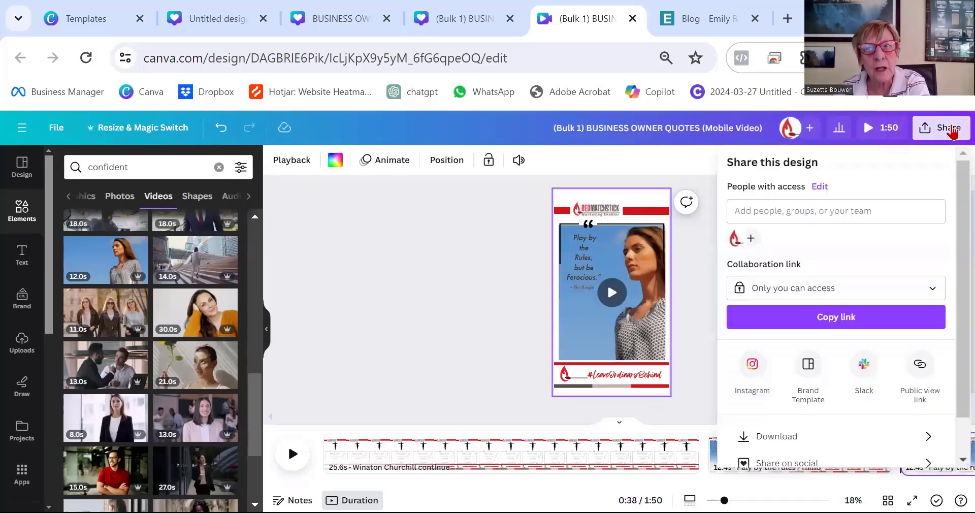
scroll(864, 406, down, 1)
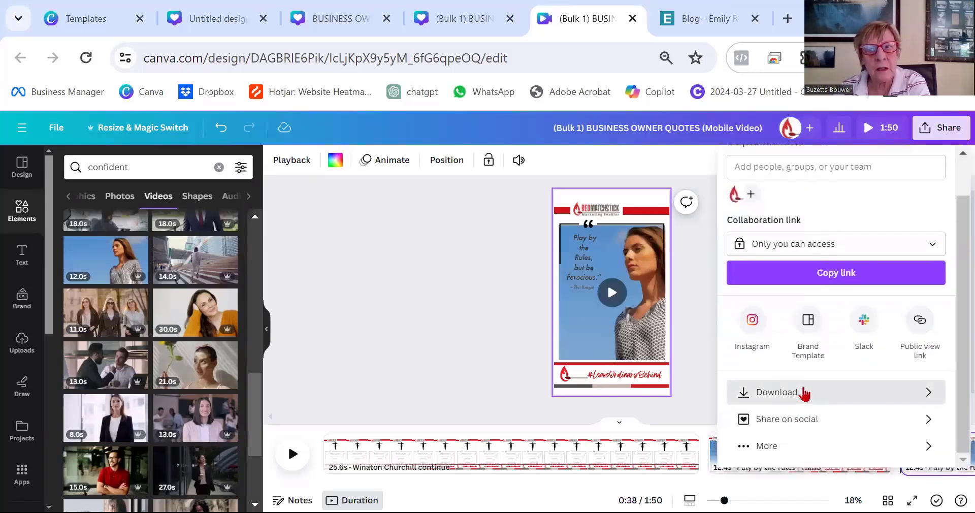
click(804, 392)
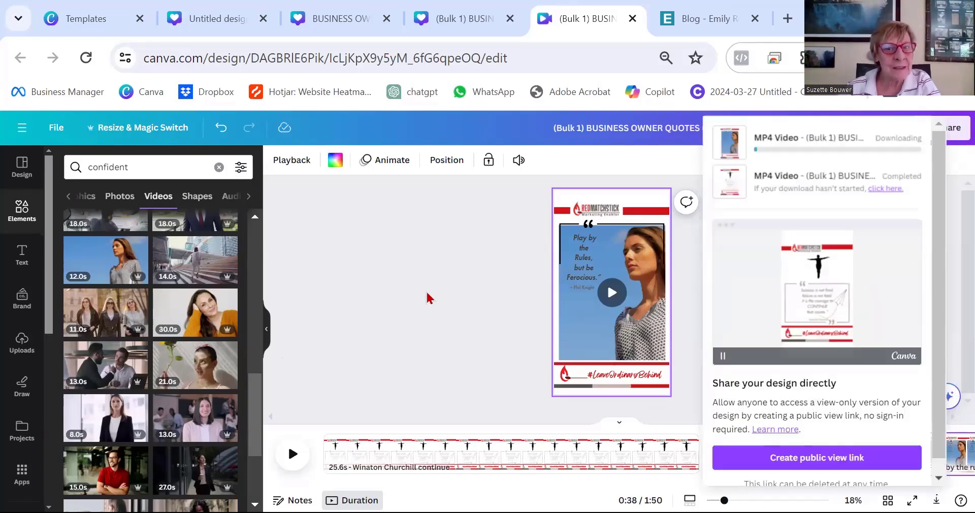
click(427, 295)
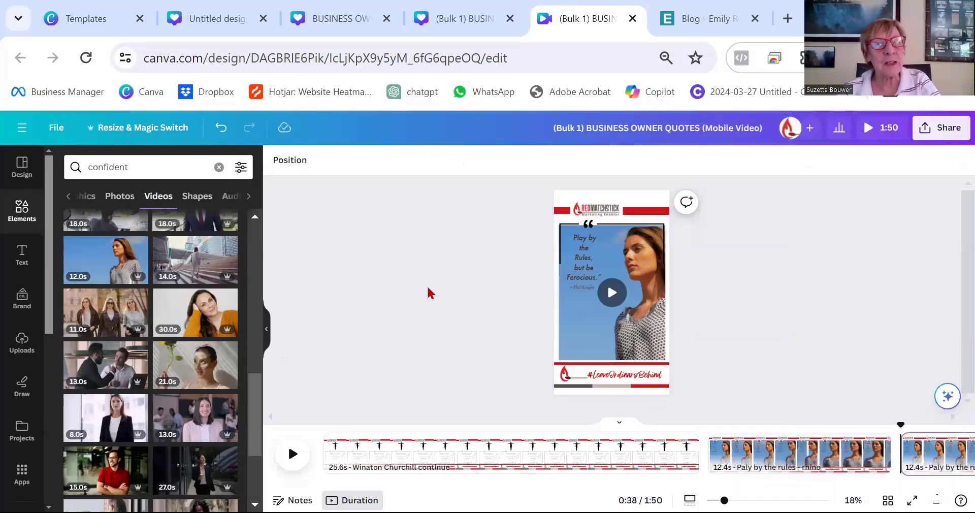